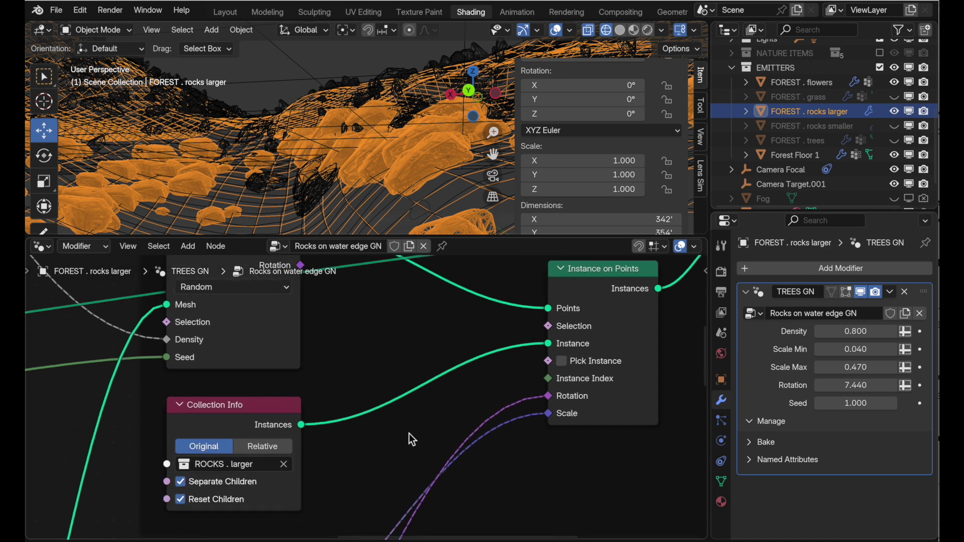
Widen the Align Rotation to Vector node in the ROTATION frame until its full title is readable.
scroll(408, 433, "left", 4)
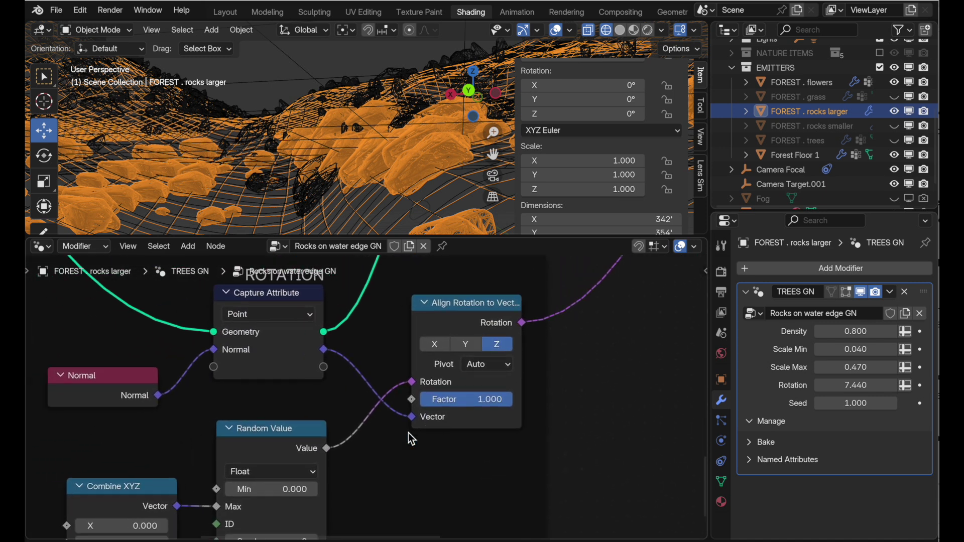
mouse_move(408, 432)
middle_mouse_down("ctrl")
mouse_move(390, 451)
mouse_move(414, 449)
middle_mouse_up("ctrl")
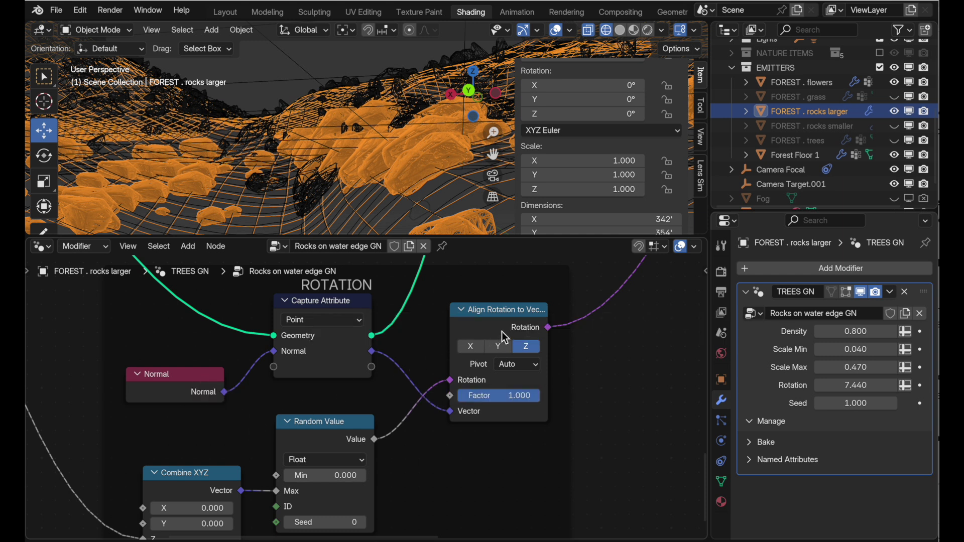
left_click_drag(547, 351, 587, 354)
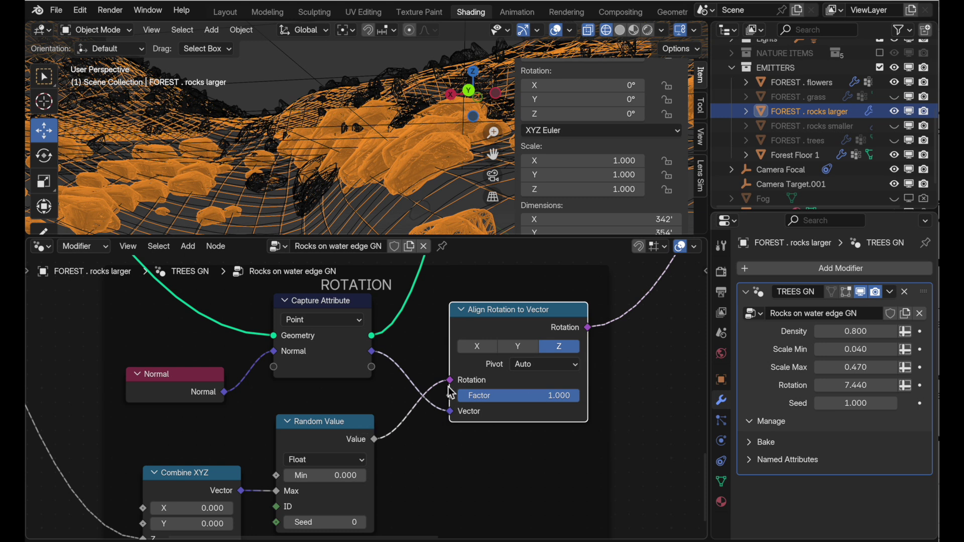
Disconnect the link from the Rotation input of the Instance on Points node and inspect the rocks in the viewport.
middle_click_drag(509, 335, 507, 366, "ctrl")
middle_click_drag(592, 266, 456, 357)
middle_click_drag(513, 280, 423, 440)
scroll(330, 413, "up", 4)
middle_click_drag(325, 434, 376, 421)
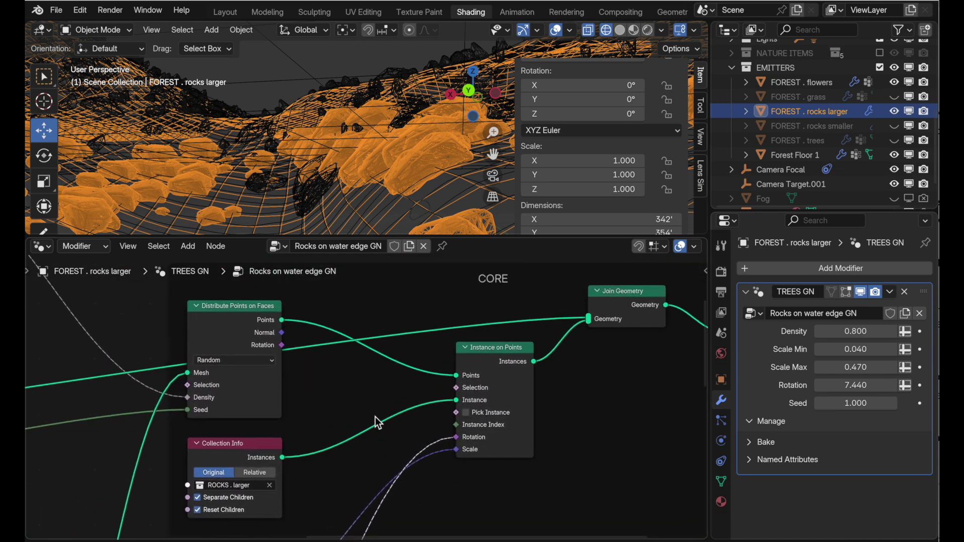
scroll(376, 421, "up", 2)
middle_click_drag(364, 380, 387, 402)
scroll(376, 379, "up", 1)
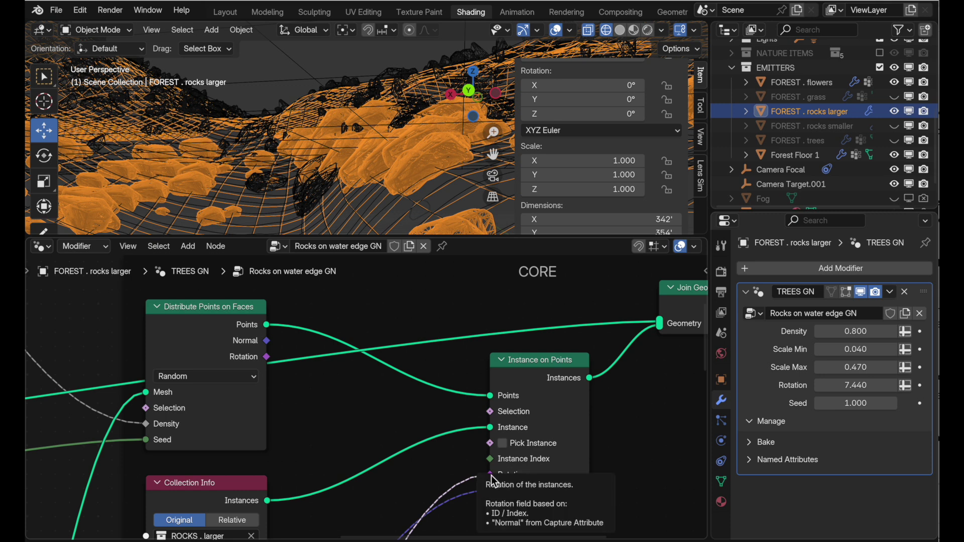
left_click_drag(490, 475, 450, 508)
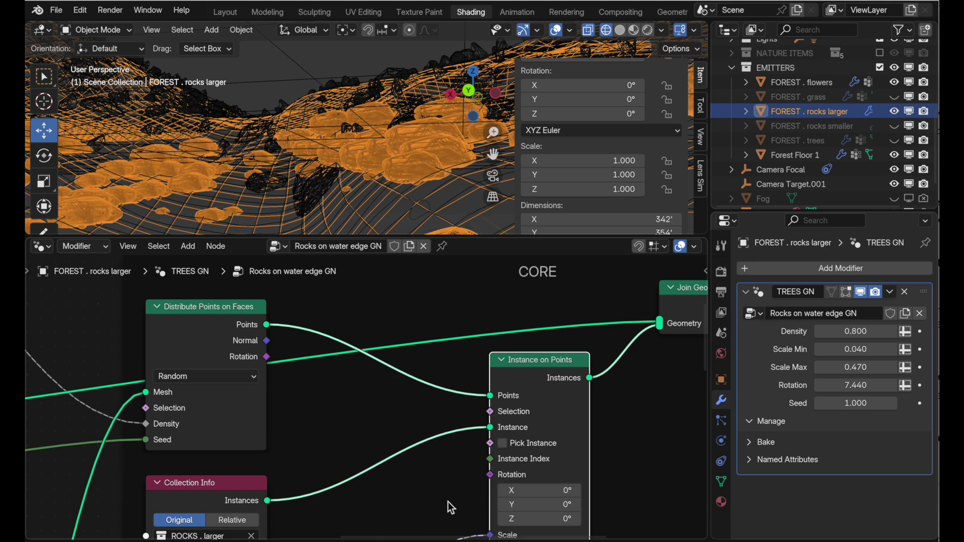
scroll(382, 150, "up", 4)
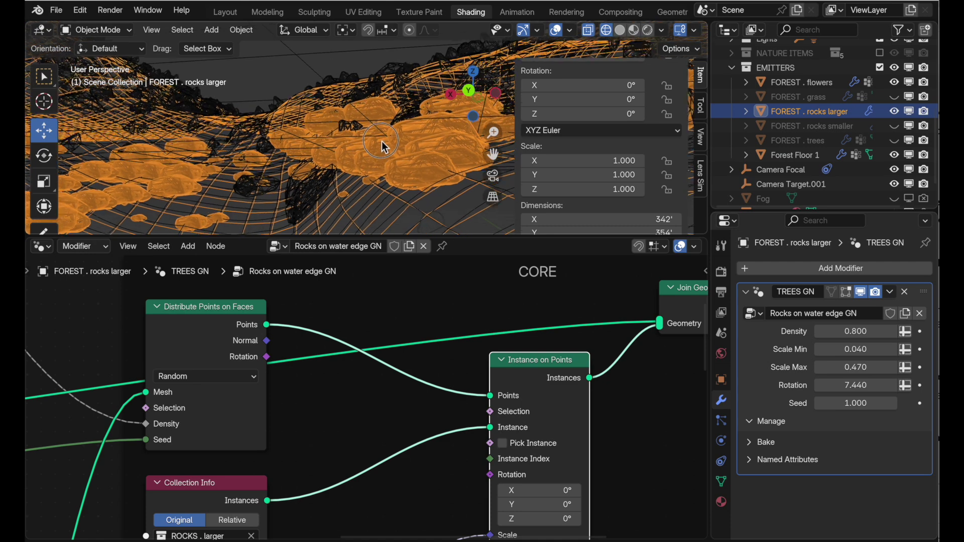
scroll(398, 146, "down", 4)
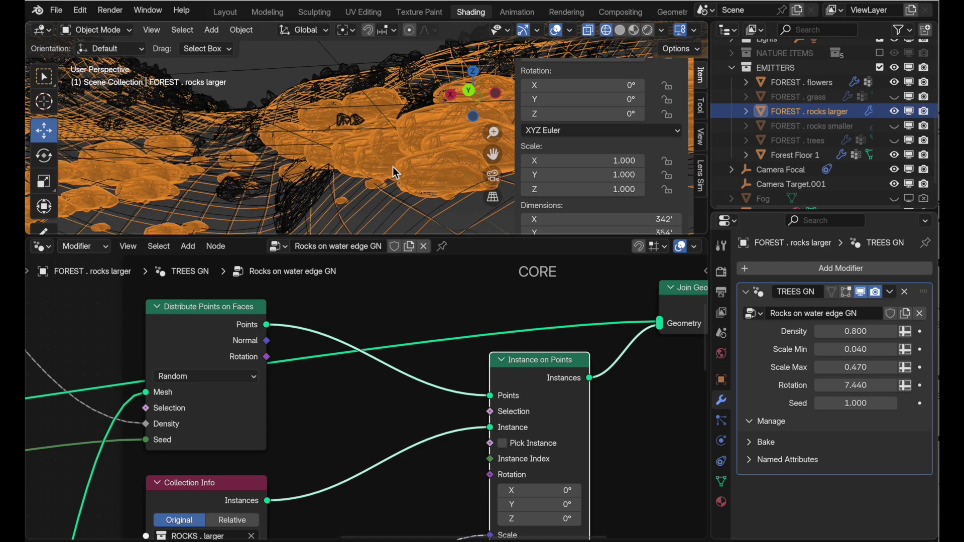
scroll(434, 409, "down", 10)
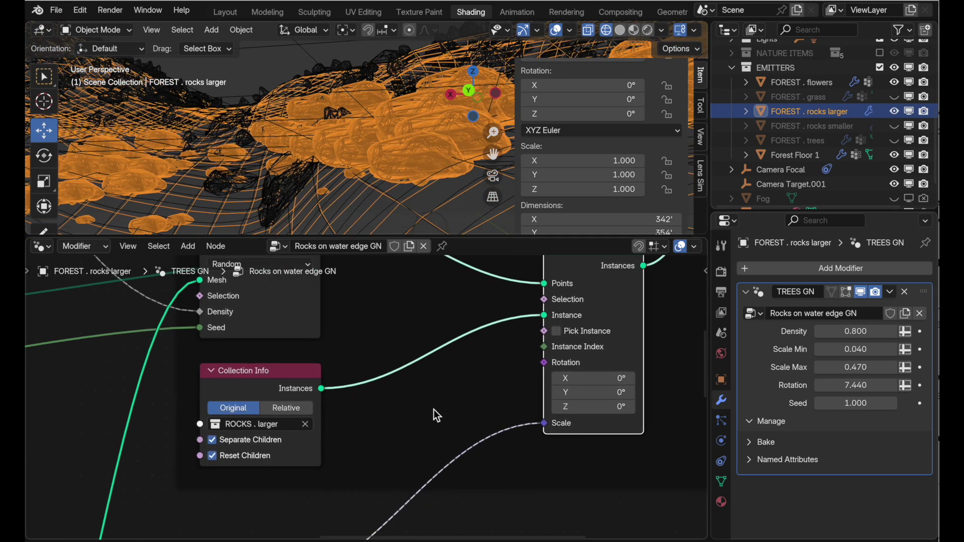
Delete the whole ROTATION frame group, including the Normal, Capture Attribute, Combine XYZ, Random Value and Align Rotation to Vector nodes.
scroll(434, 409, "down", 5)
scroll(433, 409, "left", 5)
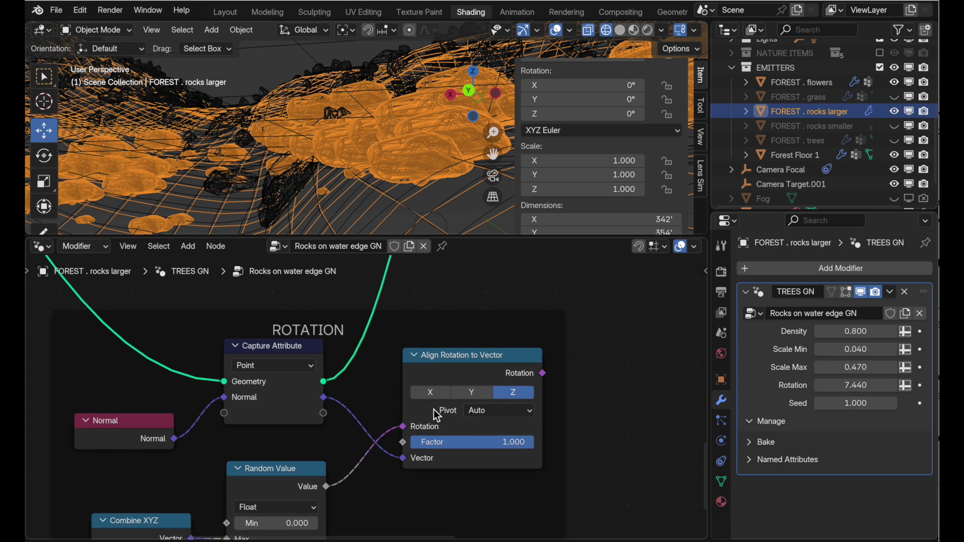
scroll(433, 409, "down", 3)
left_click_drag(552, 326, 143, 540)
key("x")
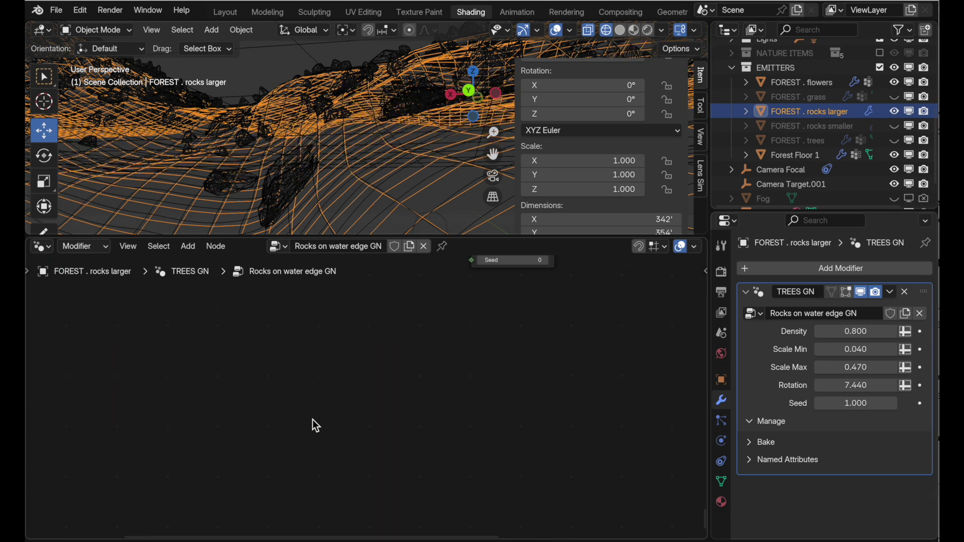
Connect the Group Input's Geometry output to the Mesh input of the Distribute Points on Faces node.
scroll(312, 419, "up", 10)
scroll(312, 420, "right", 2)
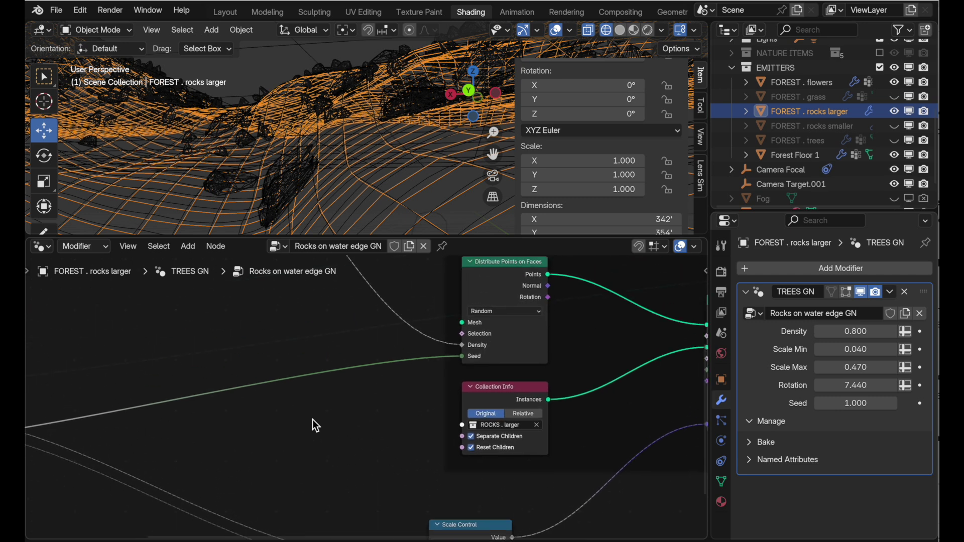
scroll(312, 419, "up", 4)
scroll(312, 419, "right", 3)
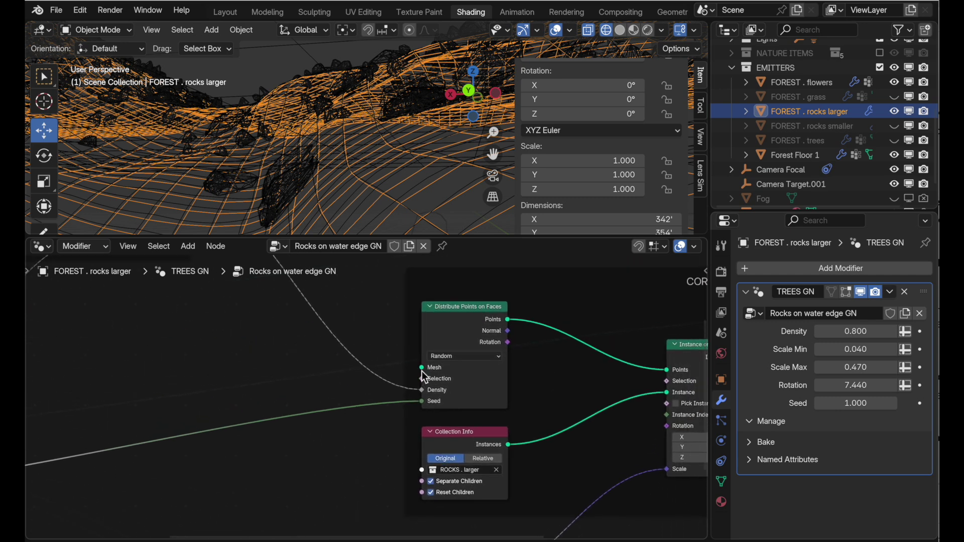
scroll(422, 374, "left", 12)
scroll(422, 373, "right", 2)
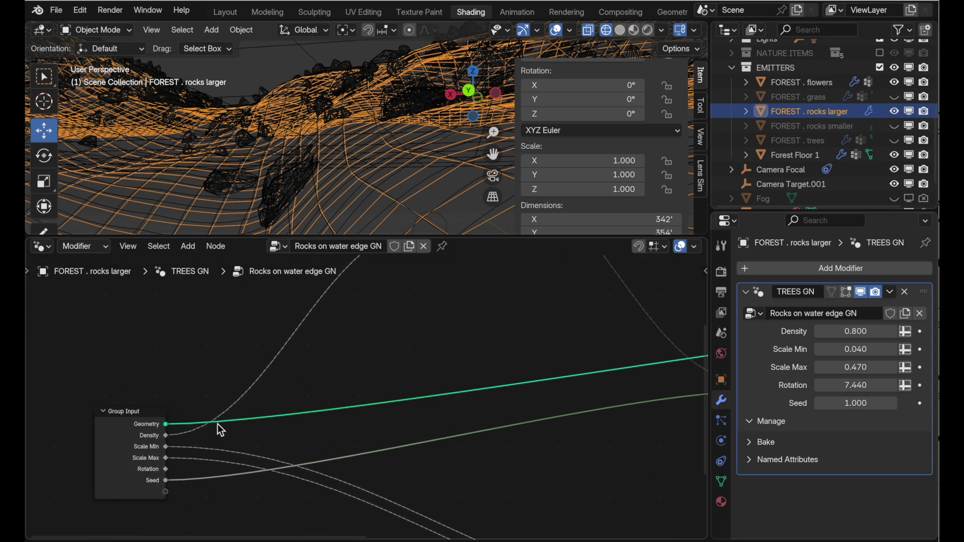
left_click(167, 427)
left_click_drag(166, 424, 458, 363)
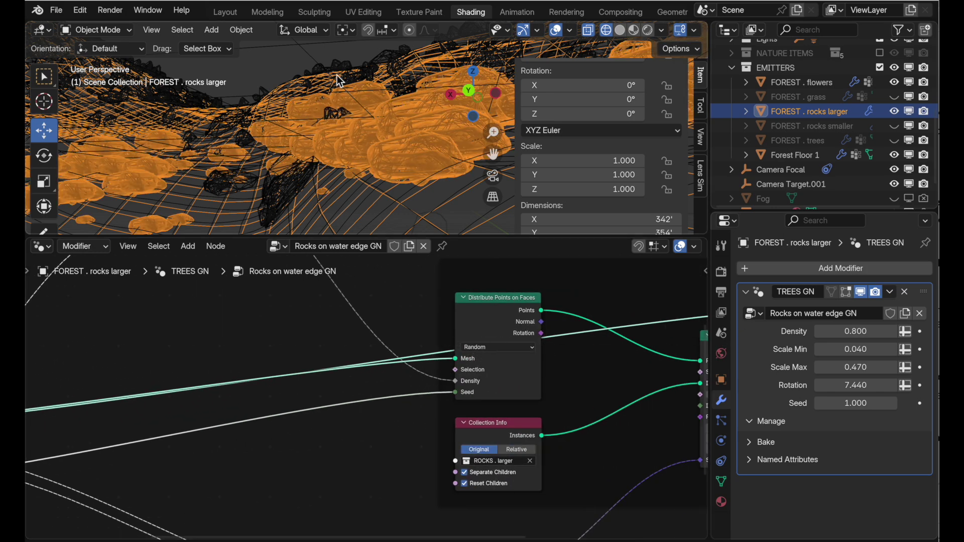
middle_click_drag(335, 129, 324, 128)
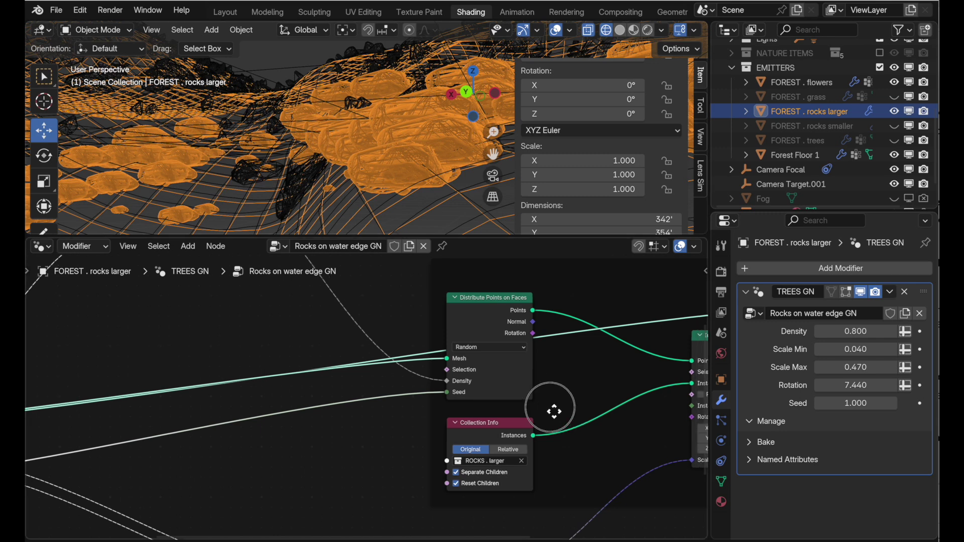
Connect the Rotation output of Distribute Points on Faces to the Rotation input of Instance on Points.
middle_click_drag(552, 409, 318, 436)
scroll(355, 383, "up", 1)
scroll(389, 349, "up", 2)
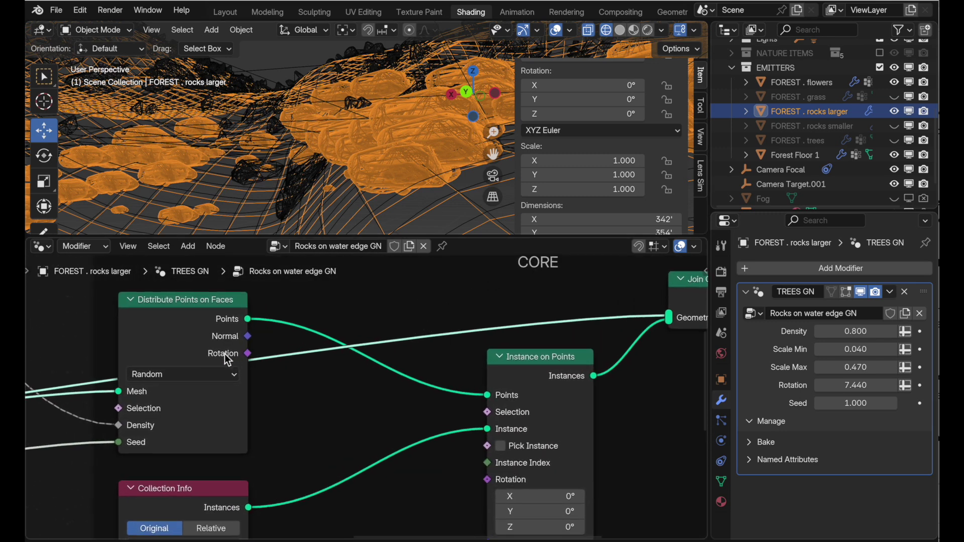
mouse_move(224, 354)
left_click(247, 355)
left_click_drag(247, 354, 488, 480)
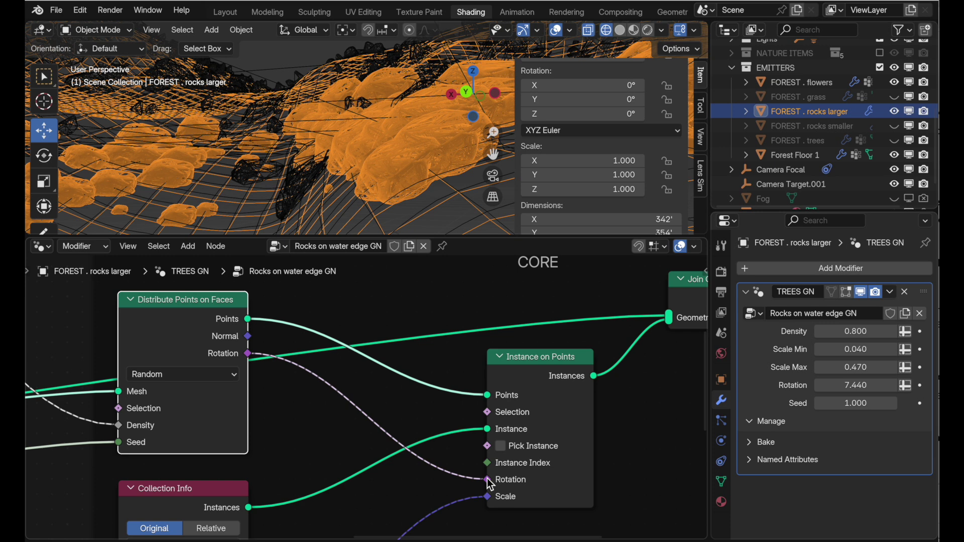
Add a Rotate Rotation node and place it unconnected in the empty area beside the Scale Control node.
scroll(487, 478, "down", 3)
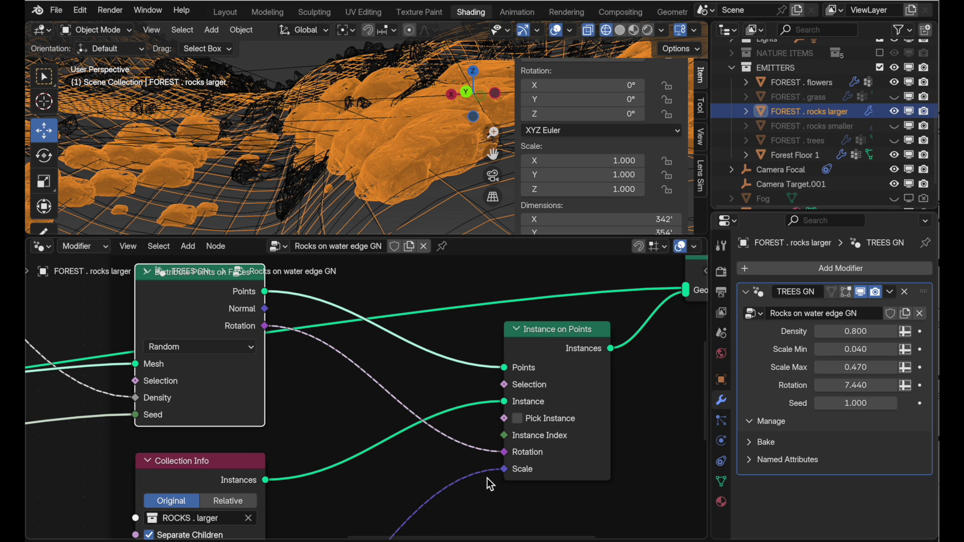
mouse_move(566, 458)
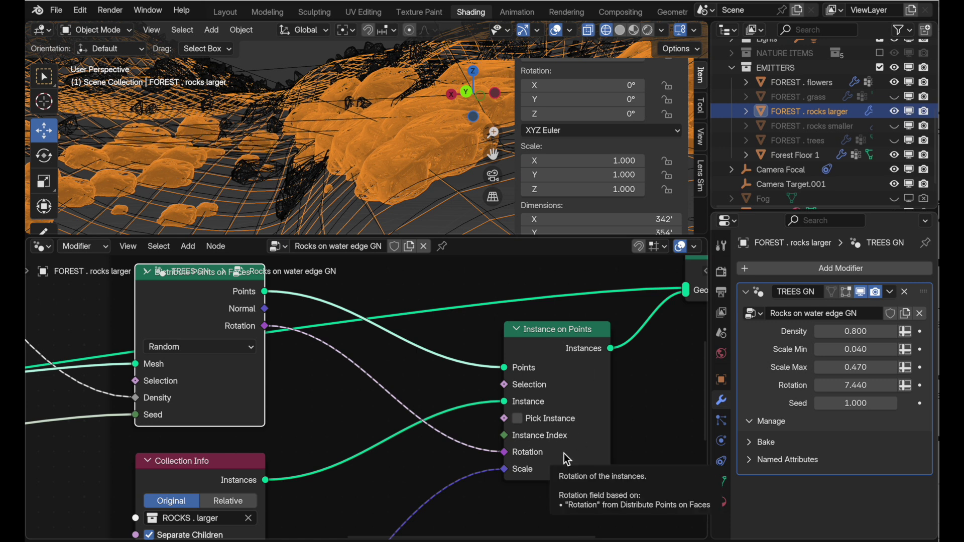
scroll(564, 453, "down", 2)
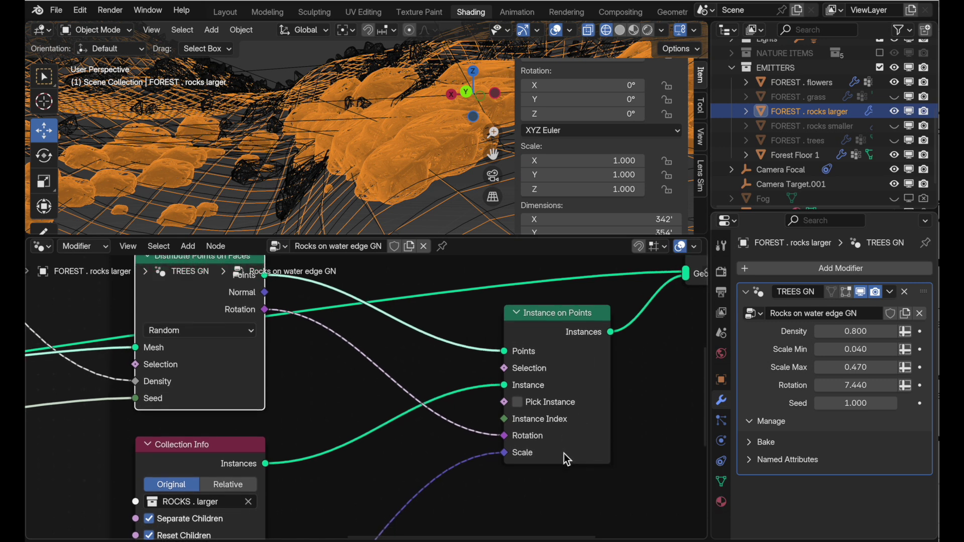
scroll(564, 454, "left", 2)
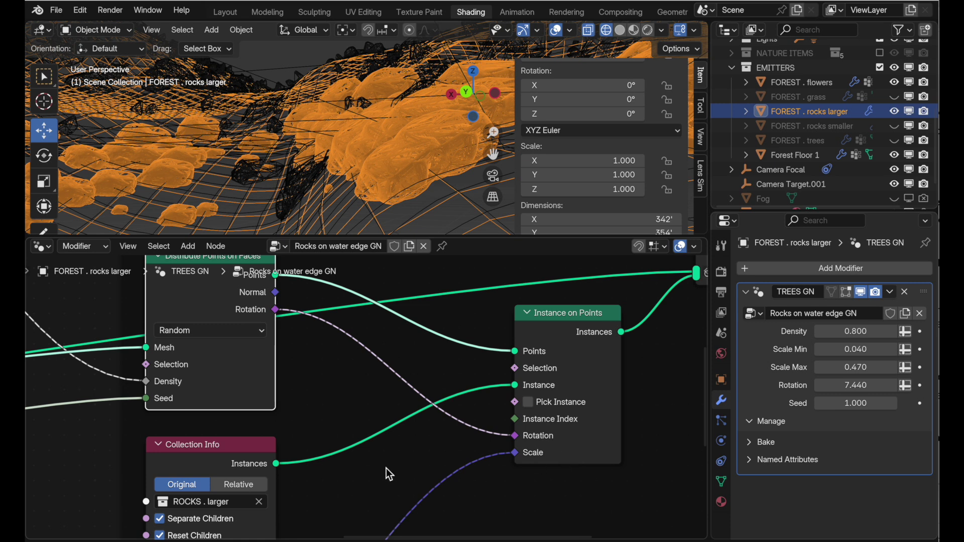
key("shift+a")
type("rot")
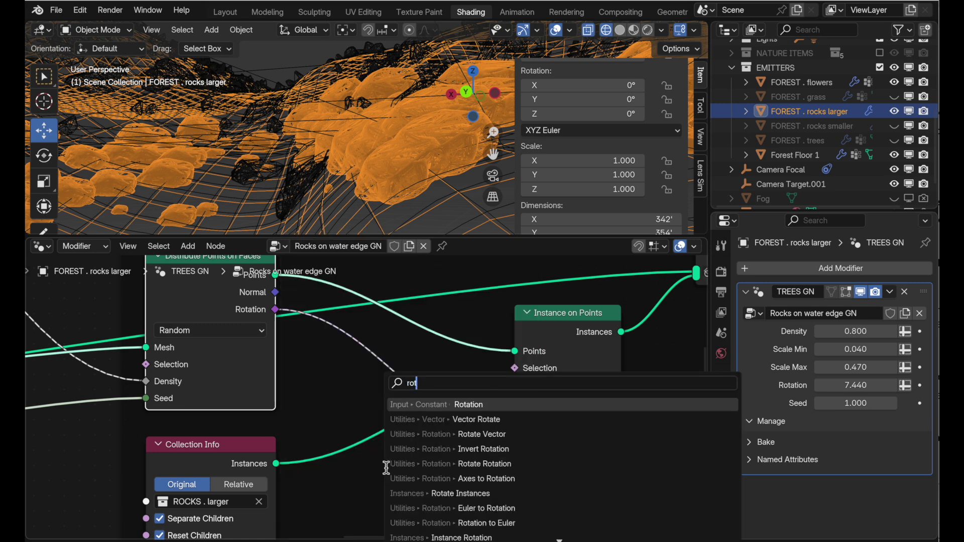
type("ate")
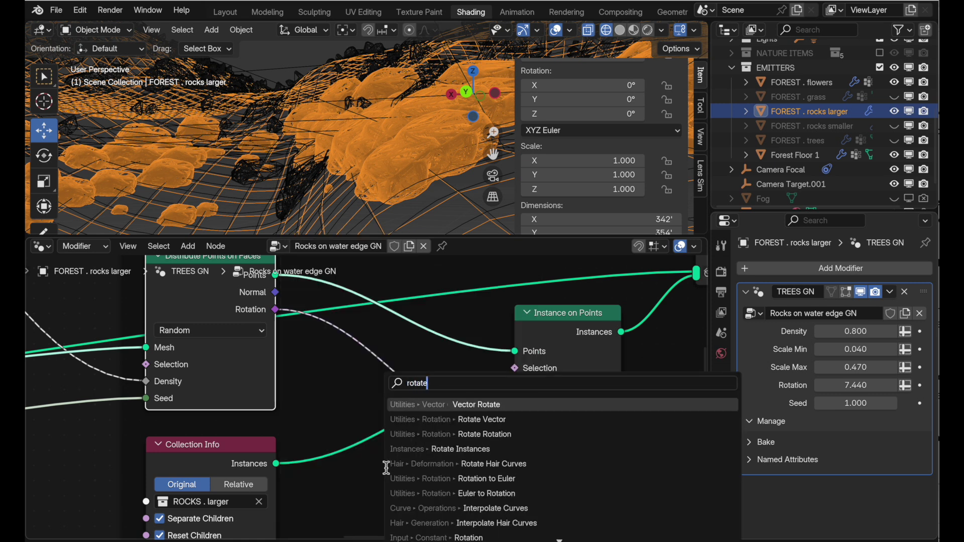
left_click(505, 434)
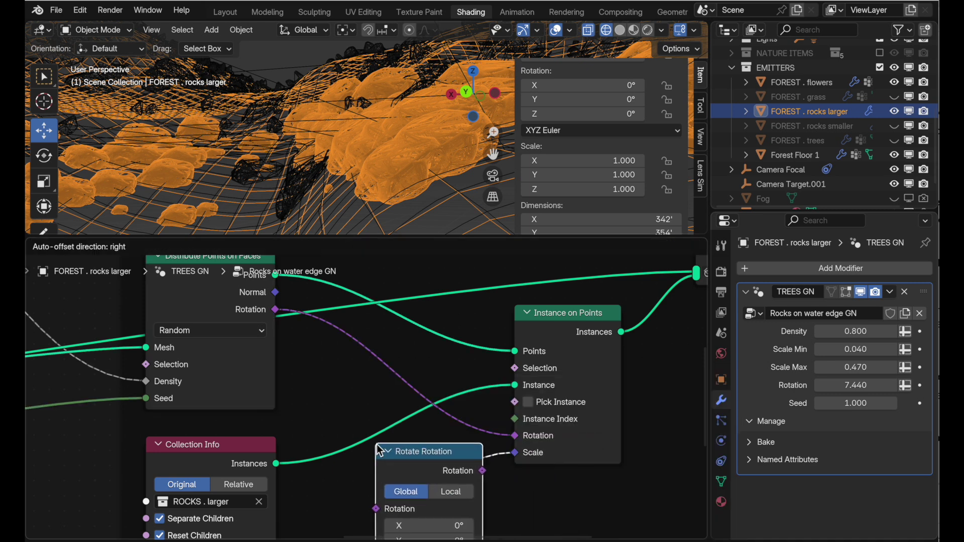
left_click(386, 290)
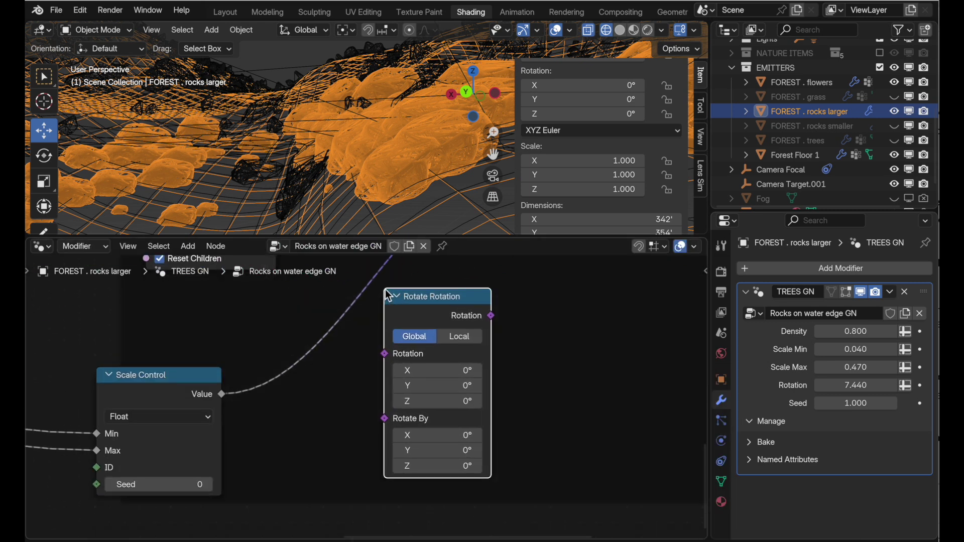
Route the Distribute Points on Faces rotation through the Rotate Rotation node into the Rotation input of Instance on Points.
scroll(400, 289, "up", 4)
scroll(400, 289, "right", 4)
scroll(399, 289, "up", 6)
scroll(400, 288, "left", 3)
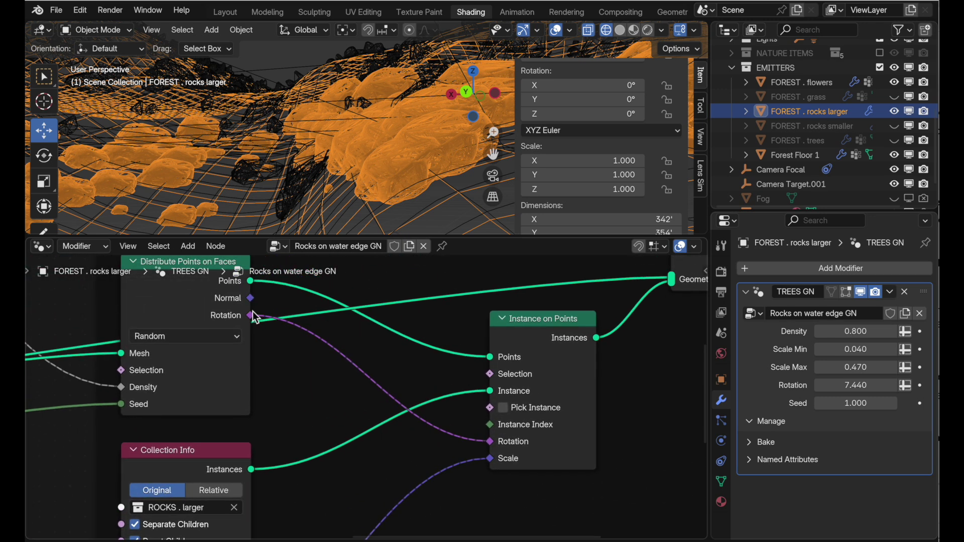
left_click_drag(250, 315, 356, 357)
scroll(357, 357, "up", 5)
scroll(357, 357, "right", 6)
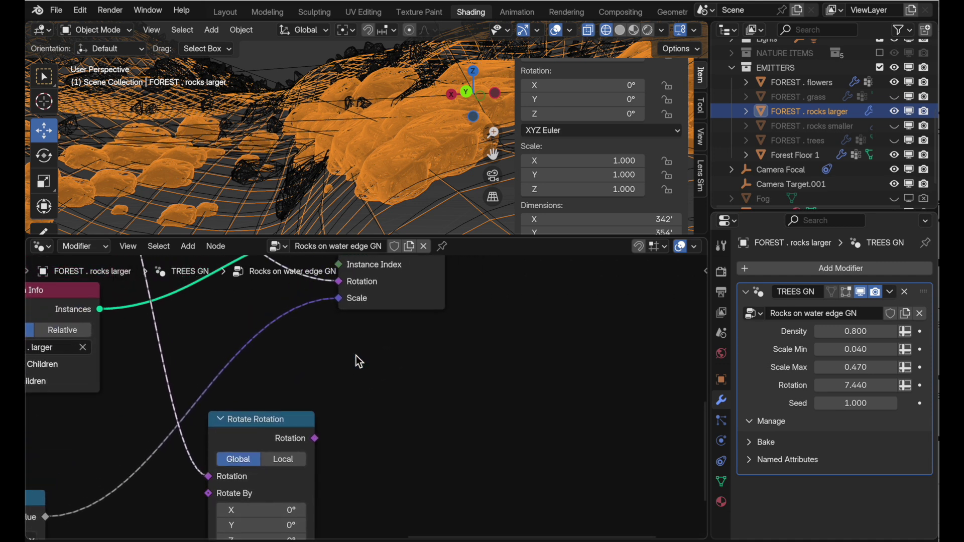
left_click_drag(314, 442, 336, 455)
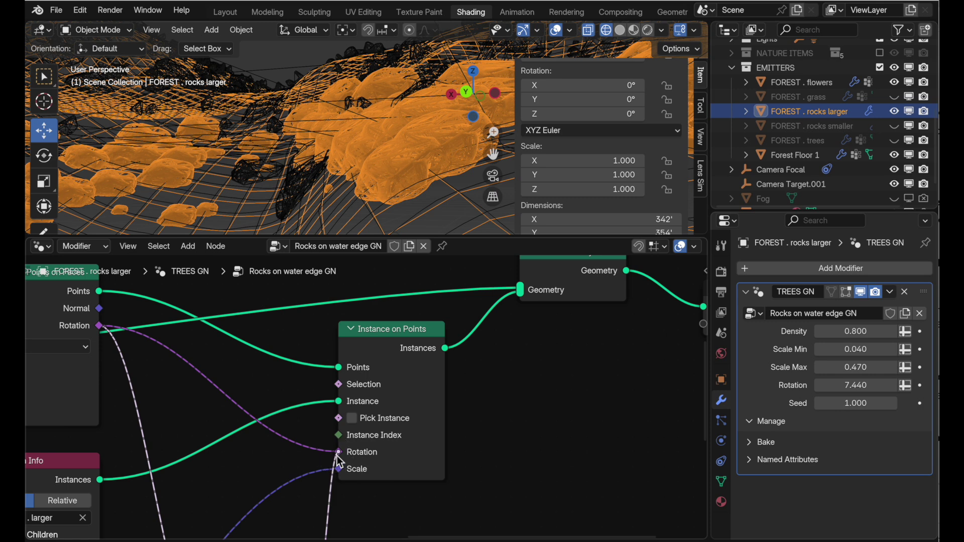
Set the rotation space of the Rotate Rotation node to Local.
scroll(336, 455, "down", 5)
scroll(335, 454, "left", 5)
scroll(336, 455, "left", 2)
scroll(336, 455, "down", 4)
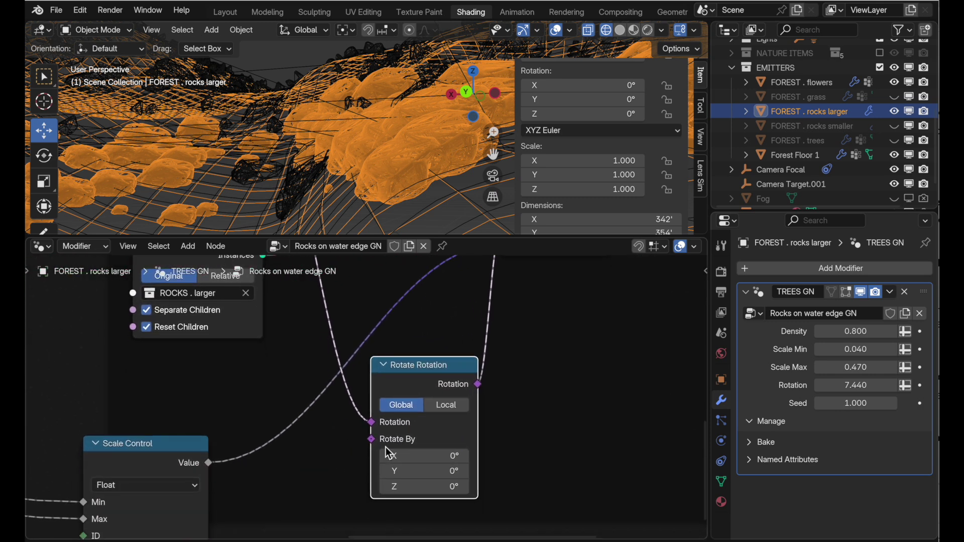
left_click(446, 406)
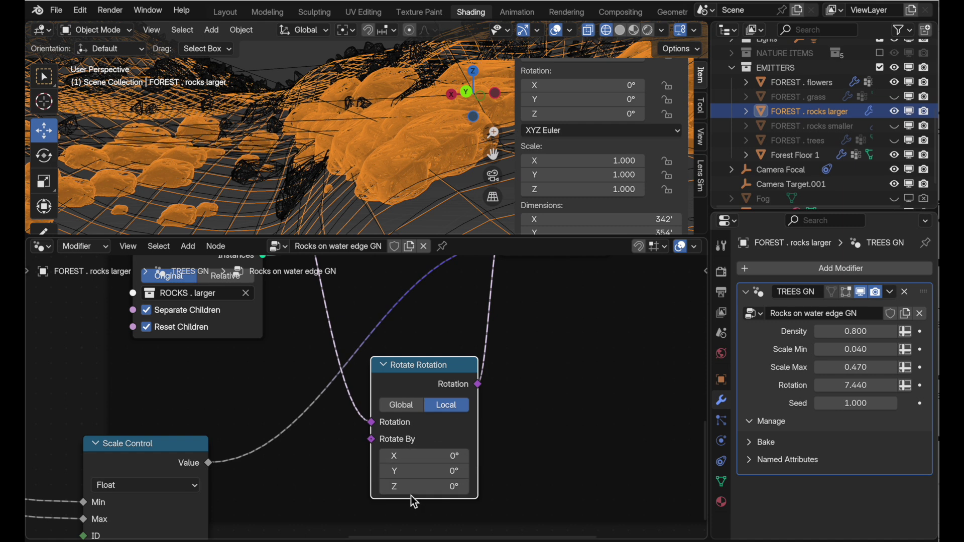
Add a Random Value node below the Rotate Rotation node and set its data type to Vector.
scroll(411, 496, "down", 6)
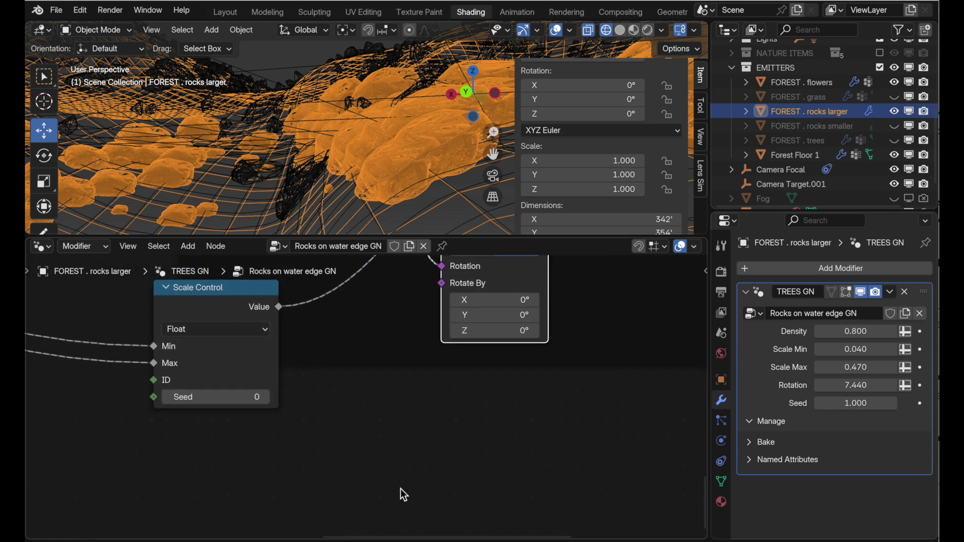
key("shift+a")
type("random")
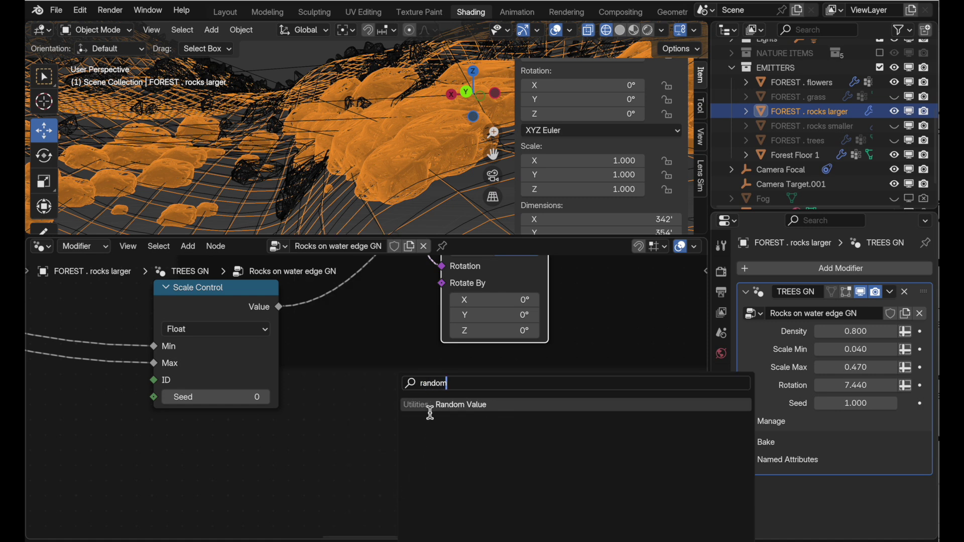
key("Return")
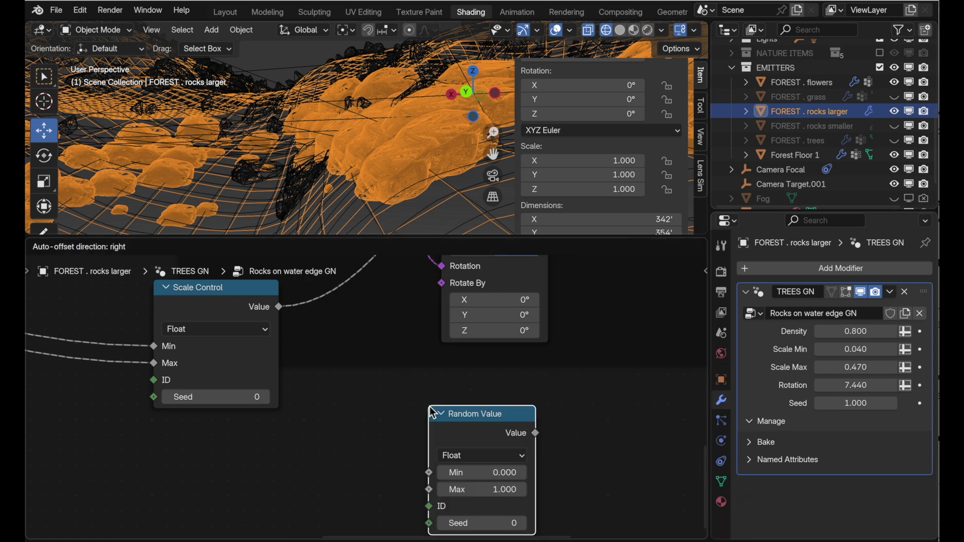
left_click(351, 445)
left_click(356, 458)
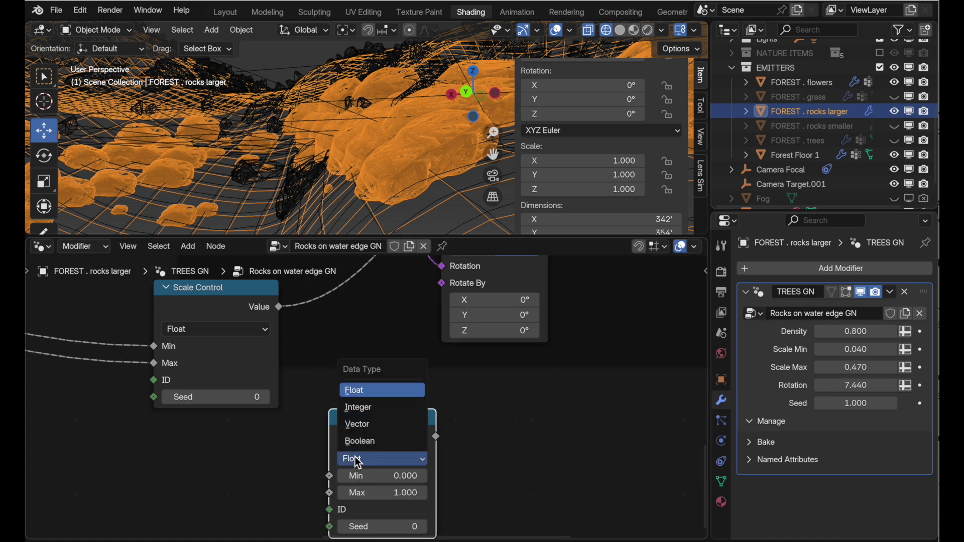
left_click(360, 425)
scroll(455, 456, "down", 5)
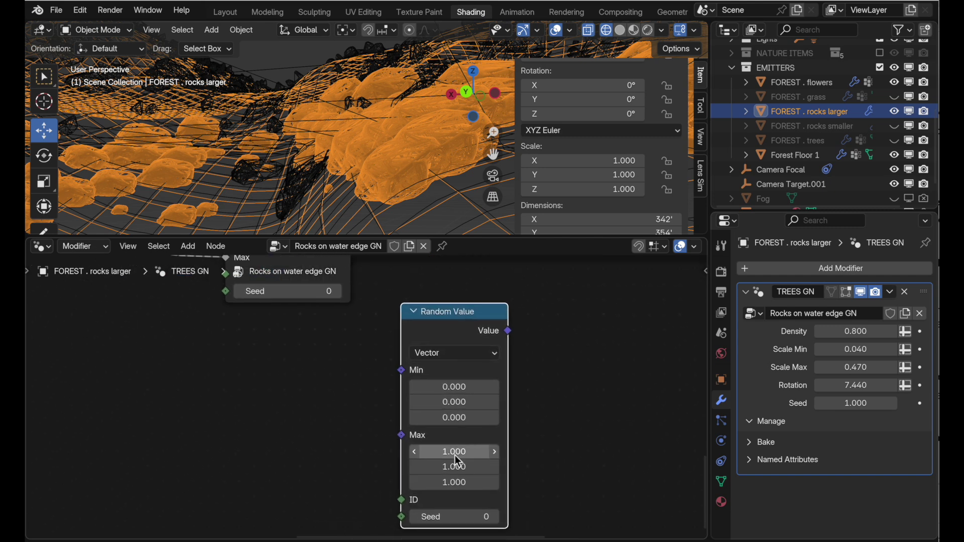
Add a Combine XYZ node and place it in the empty area just before the vector Random Value node.
key("shift+a")
type("combin")
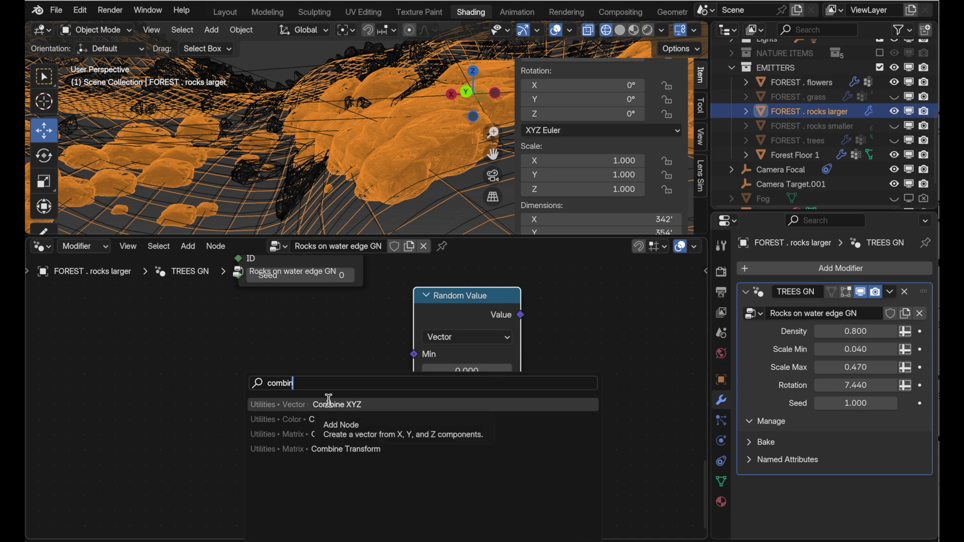
left_click(329, 402)
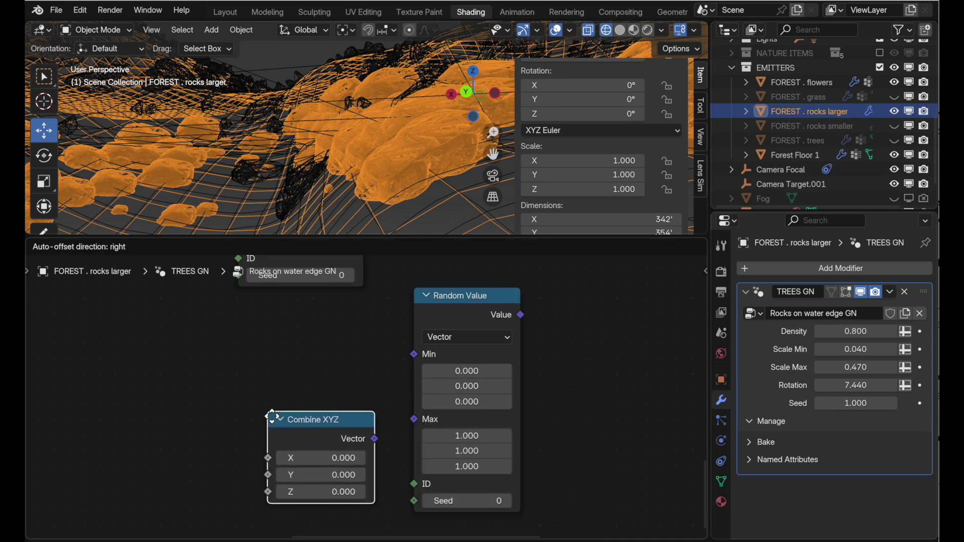
left_click(271, 395)
Set the Rotation value of the TREES GN modifier to 0.
scroll(270, 393, "up", 8)
scroll(270, 393, "left", 10)
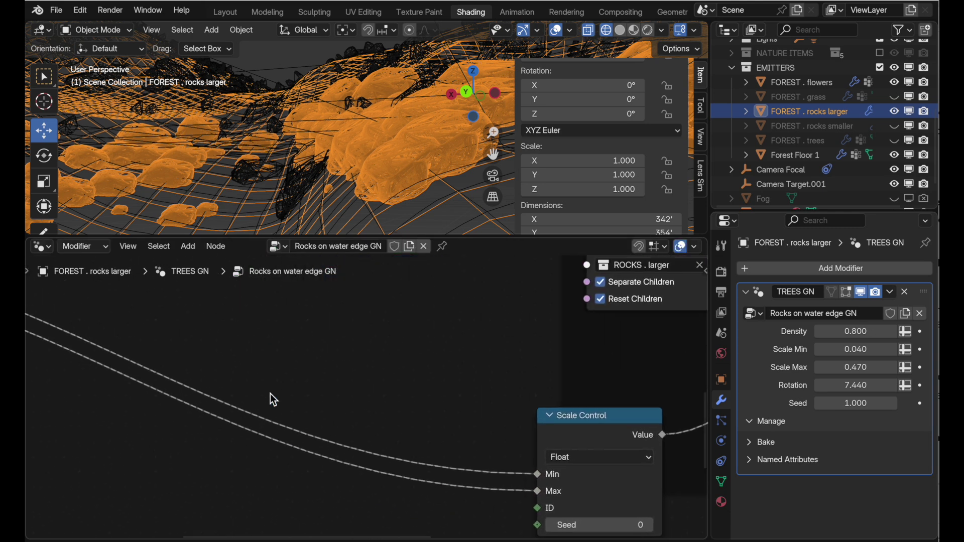
scroll(270, 393, "left", 5)
scroll(270, 394, "up", 4)
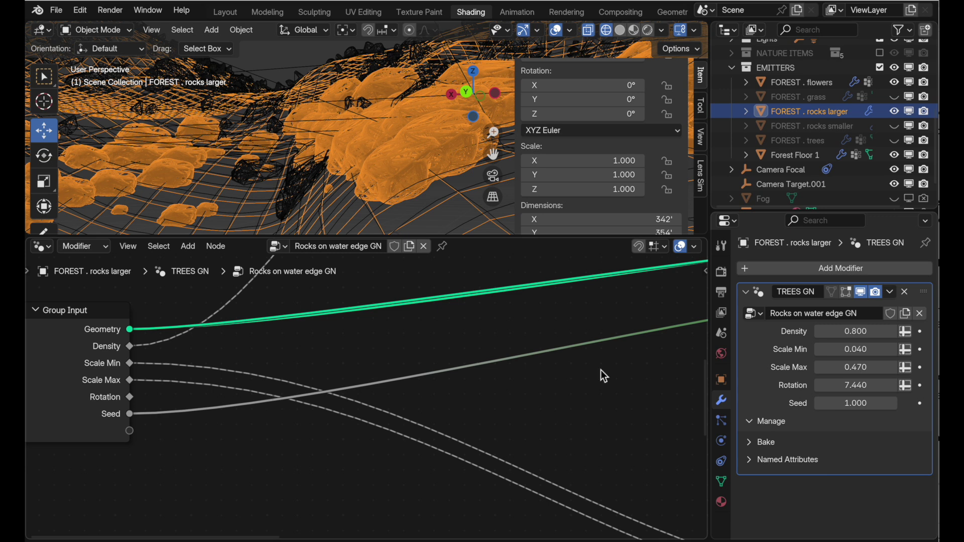
left_click(856, 388)
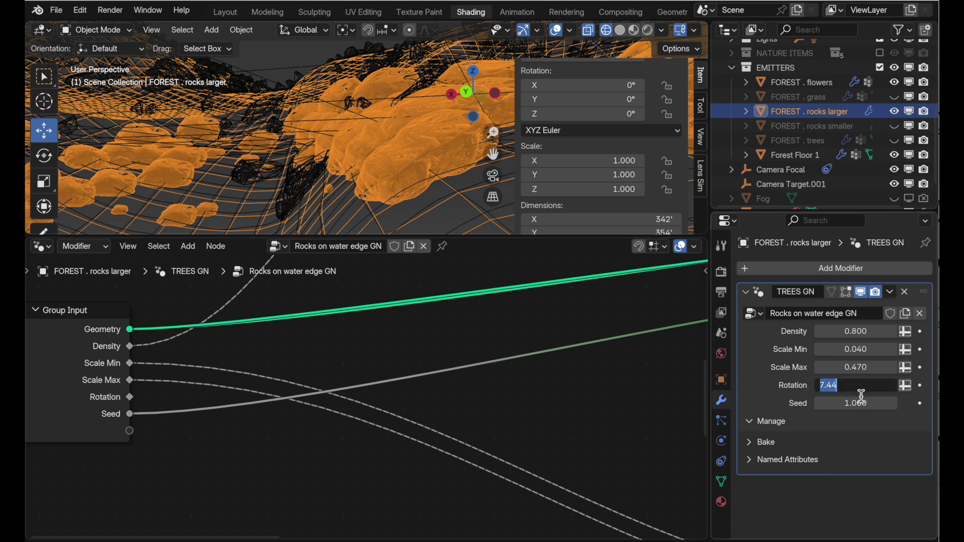
type("0")
key("Return")
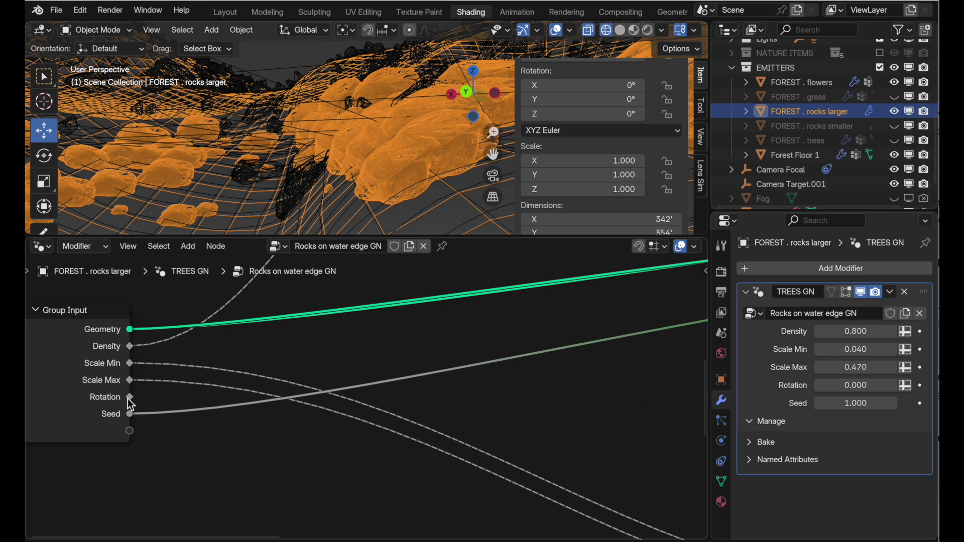
Connect the Group Input's Rotation to the Z input of Combine XYZ, and its Vector output to the Random Value's Max.
left_click_drag(130, 397, 472, 391)
scroll(517, 347, "right", 5)
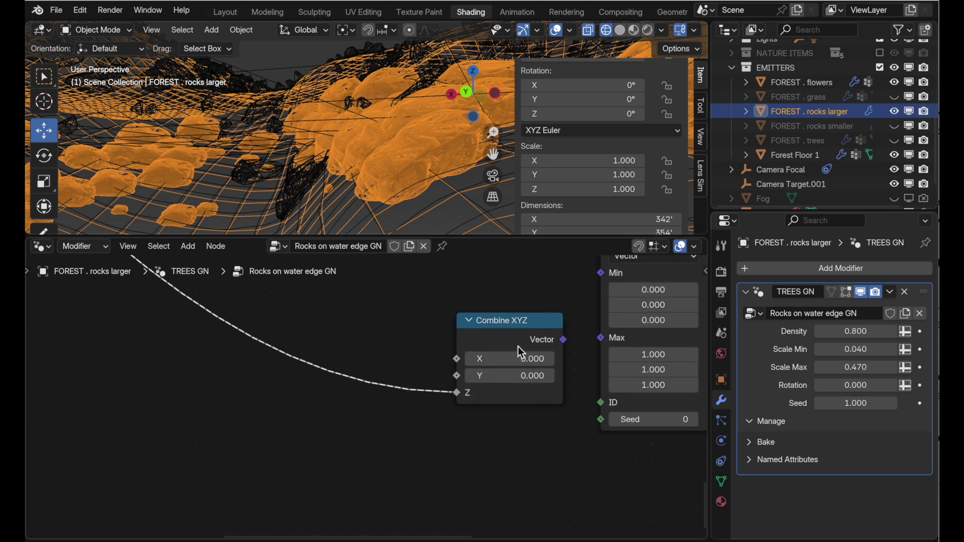
left_click_drag(454, 372, 487, 371)
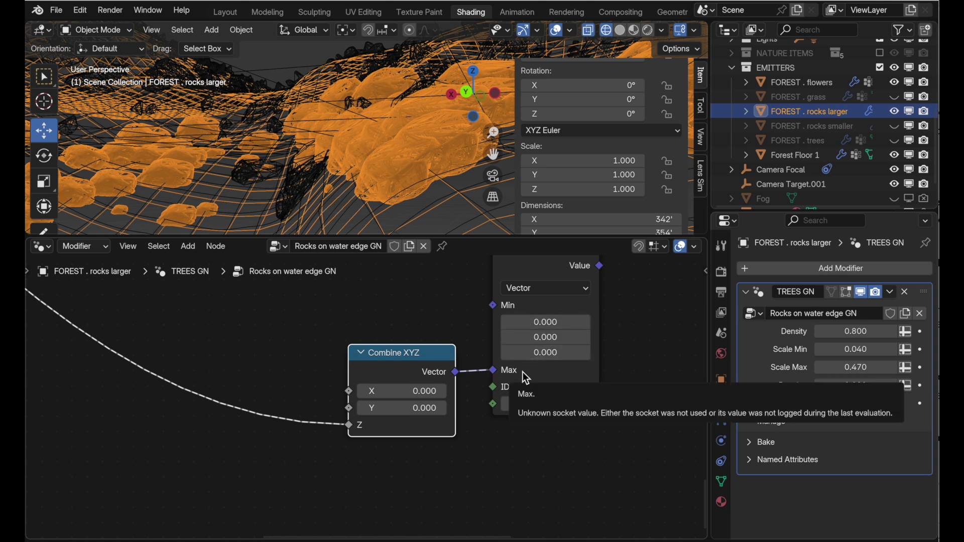
Move the Random Value and Combine XYZ nodes together, slightly down and back from the Rotate Rotation node.
scroll(522, 372, "up", 8)
scroll(523, 372, "right", 6)
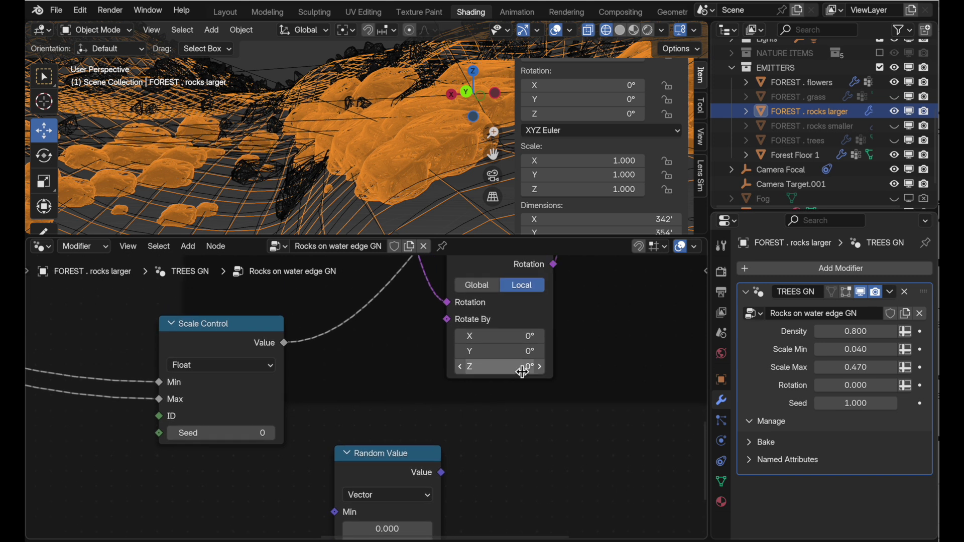
scroll(395, 443, "down", 5)
scroll(396, 443, "left", 2)
left_click(404, 352)
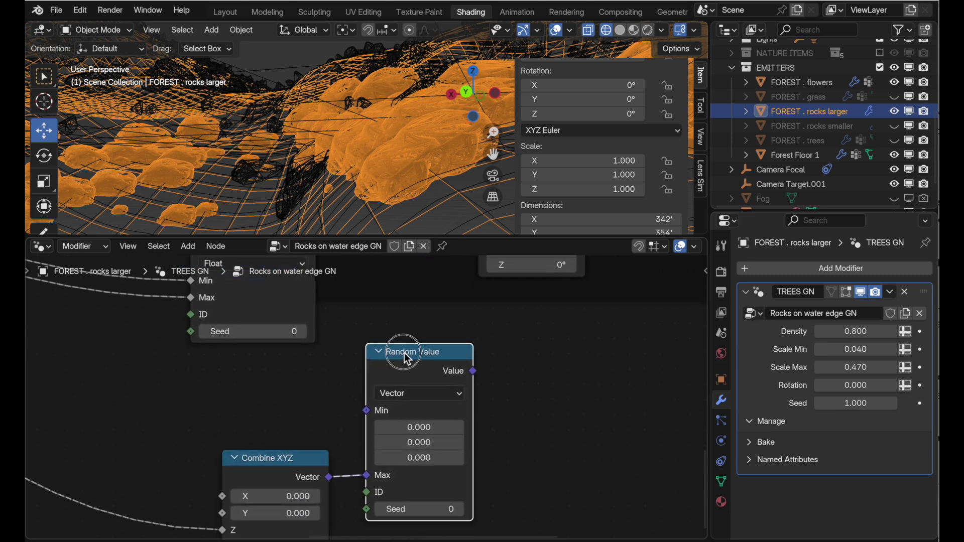
left_click(320, 452, "shift")
left_click_drag(320, 452, 258, 473)
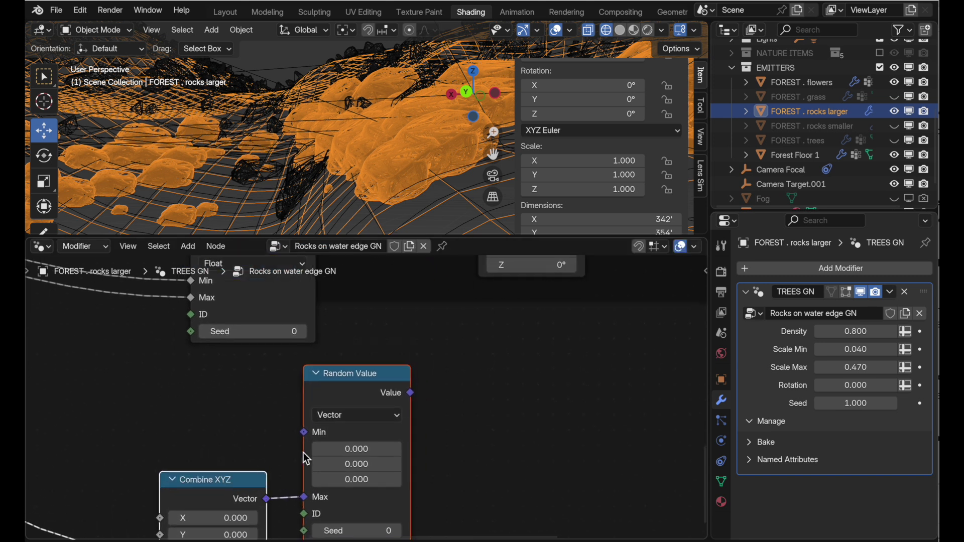
Connect the vector Random Value output to Rotate By on Rotate Rotation and raise the modifier's Rotation to about 3.620.
scroll(334, 435, "up", 8)
scroll(333, 435, "right", 7)
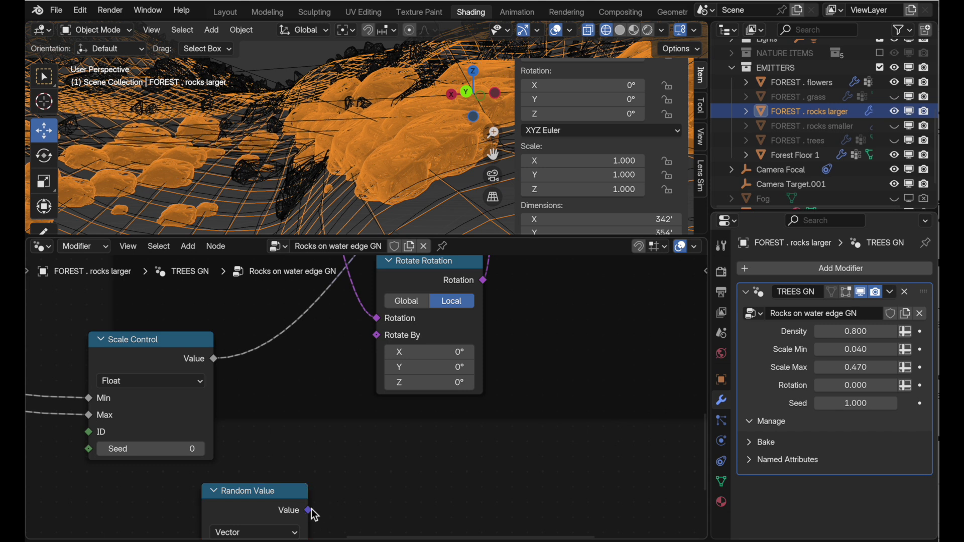
left_click_drag(311, 510, 374, 345)
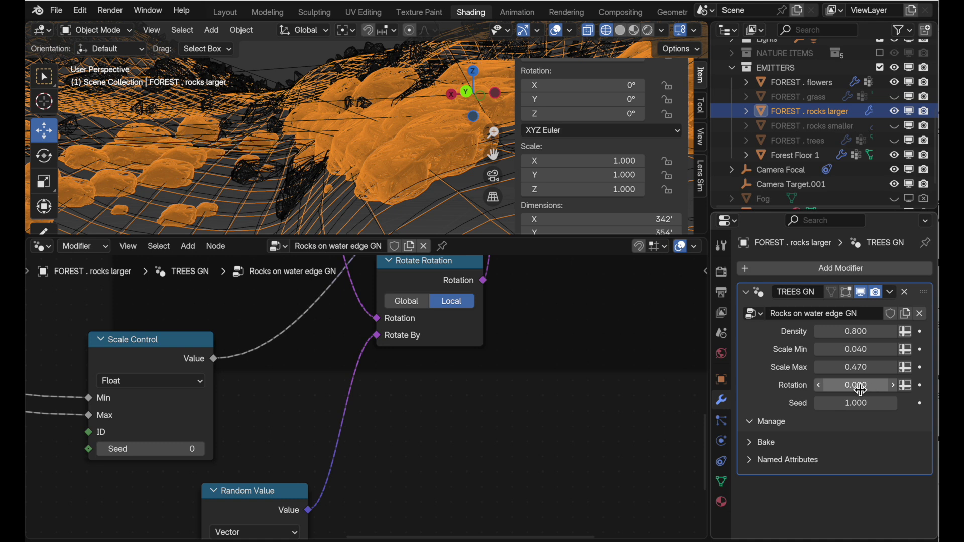
mouse_move(855, 385)
left_mouse_down()
mouse_move(963, 385)
mouse_move(859, 389)
left_mouse_up()
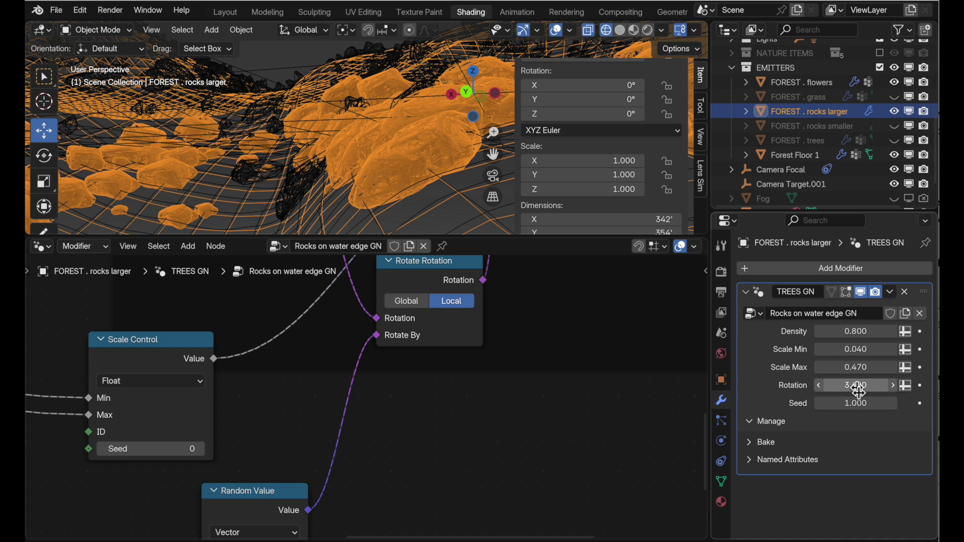
Move the Rotate Rotation node up, closer to the Collection Info and Instance on Points nodes.
scroll(580, 391, "up", 6)
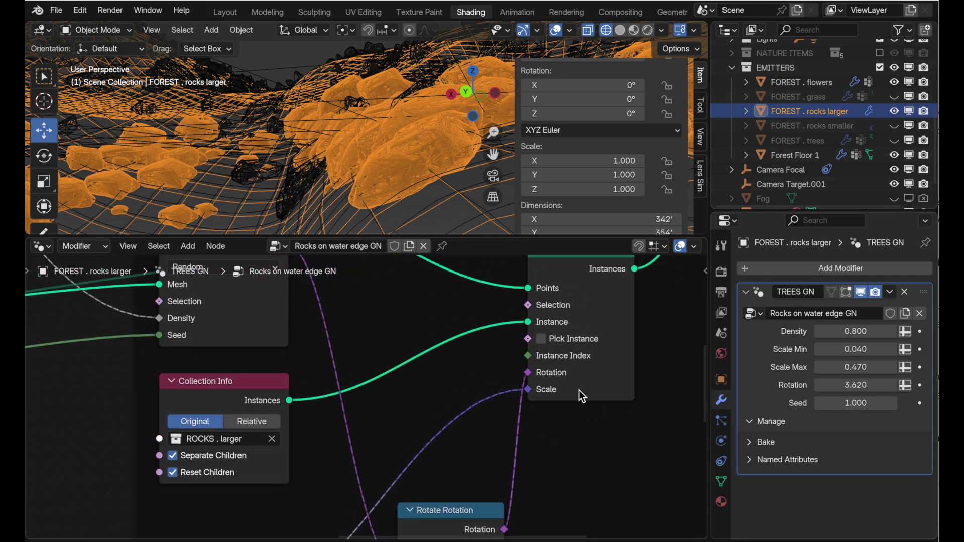
scroll(579, 390, "up", 2)
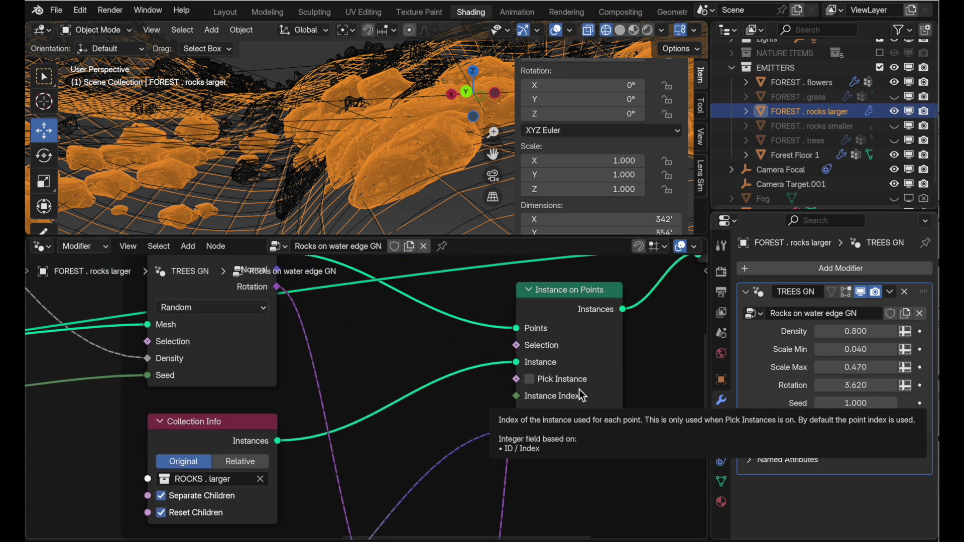
scroll(580, 394, "down", 3)
left_click_drag(454, 439, 423, 348)
scroll(423, 348, "up", 5)
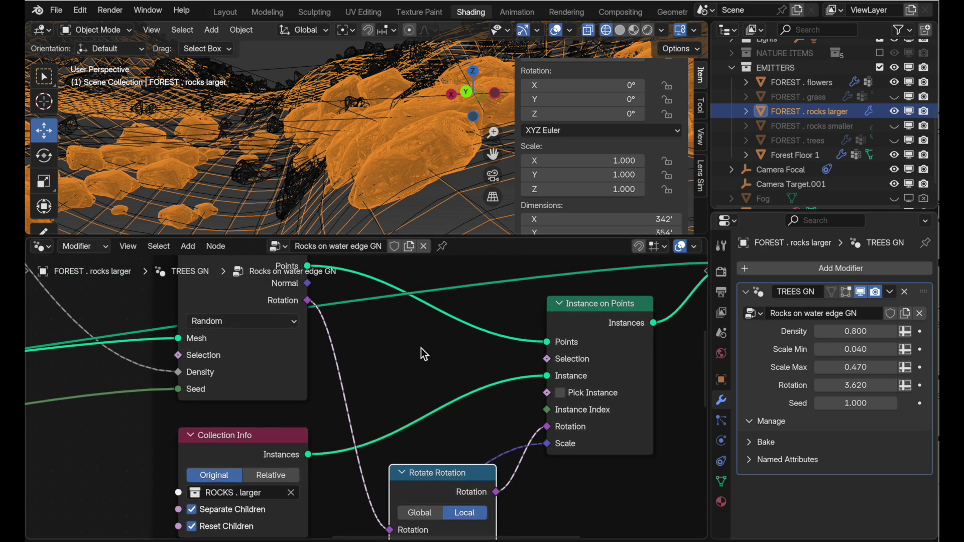
scroll(421, 348, "down", 3)
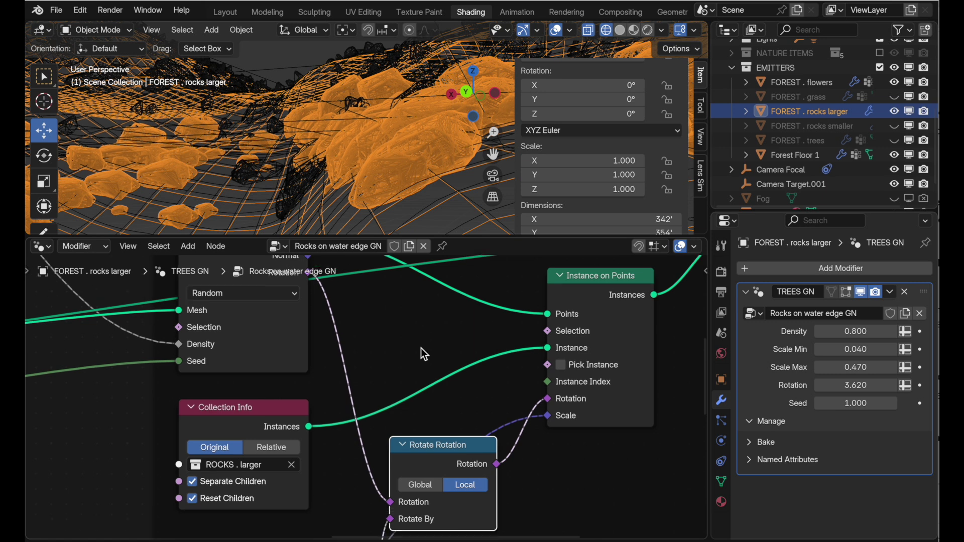
scroll(421, 348, "up", 1)
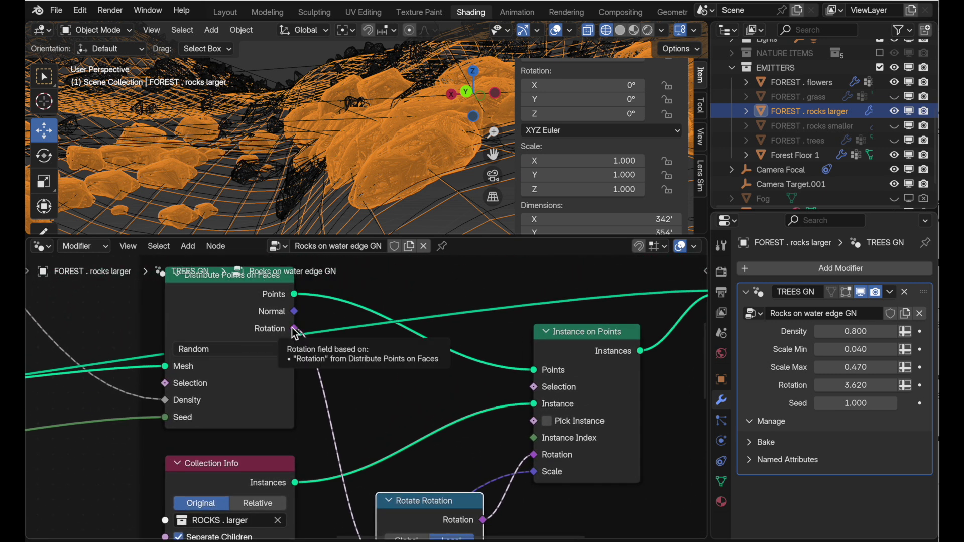
scroll(537, 450, "down", 10)
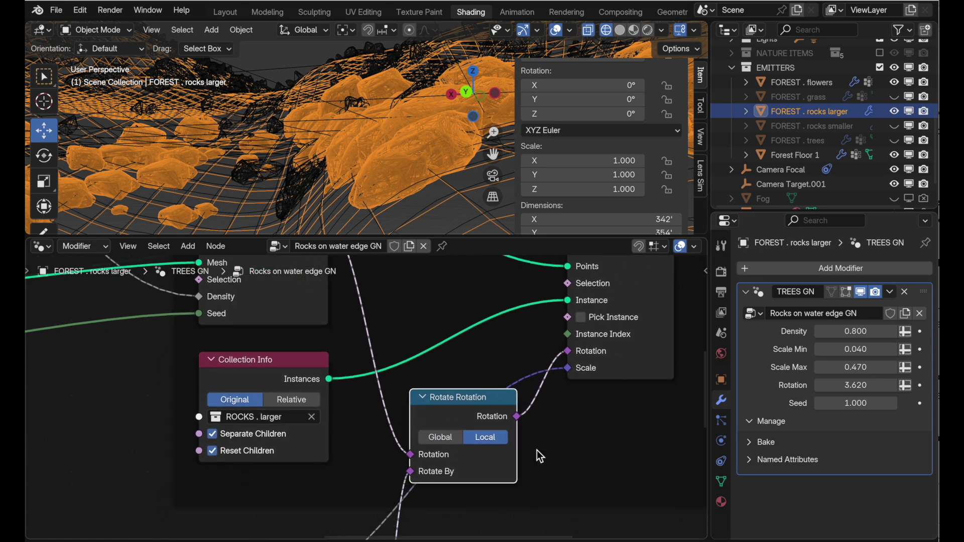
scroll(537, 450, "down", 10)
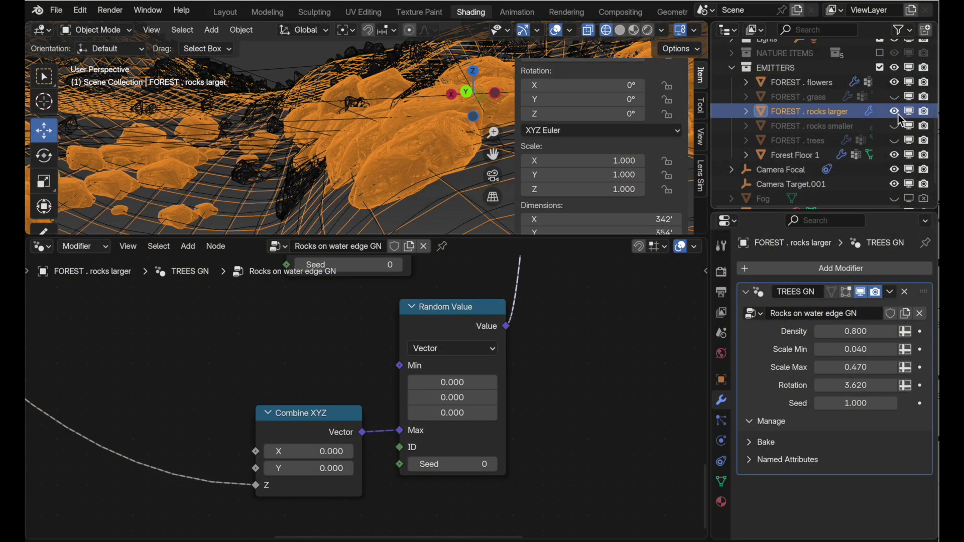
Disable FOREST . rocks larger in viewports and renders, and unhide and select FOREST . rocks smaller.
left_click(908, 112)
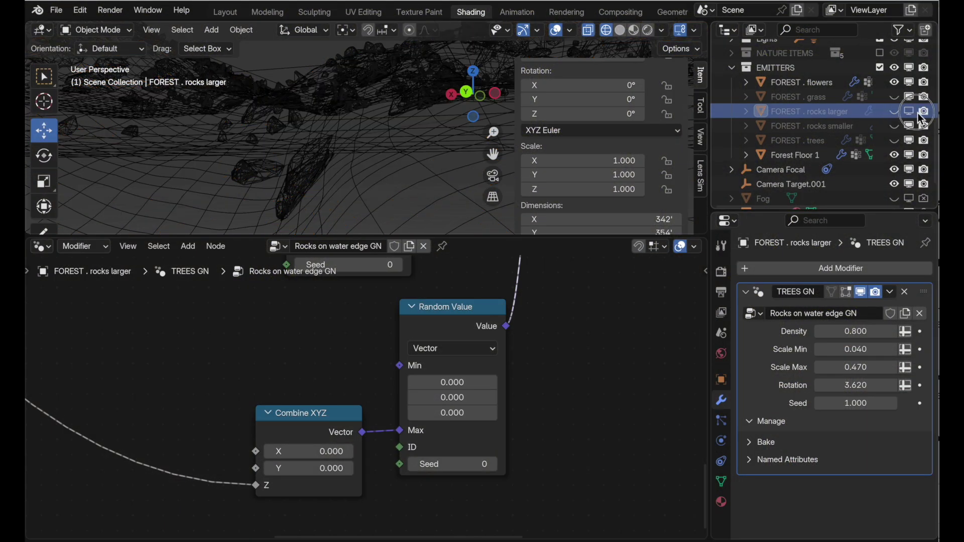
left_click(923, 111)
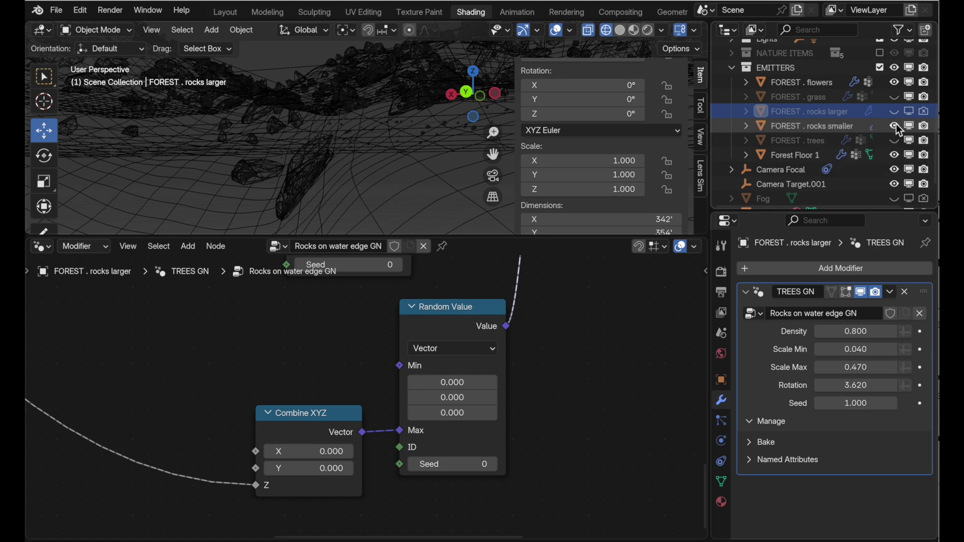
left_click(430, 128)
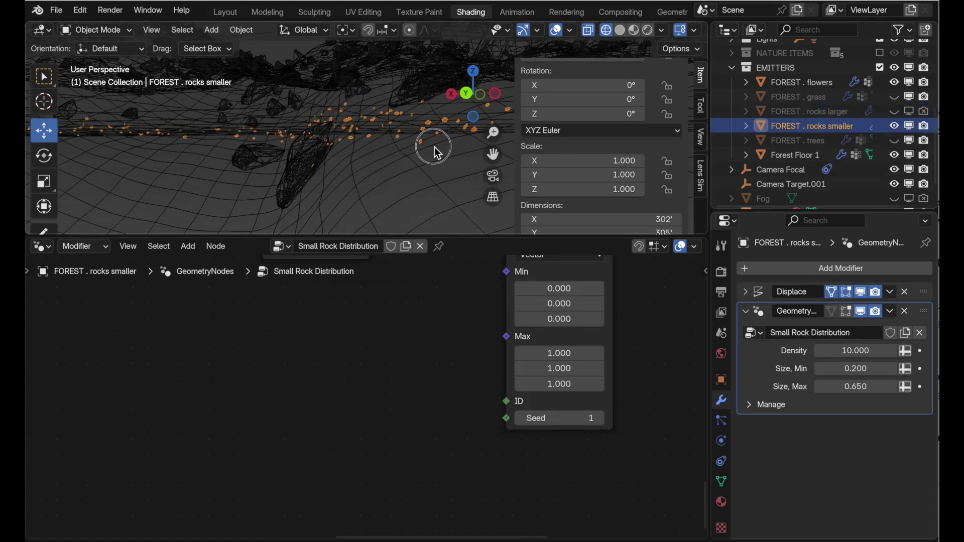
Examine the scattered small rocks up close through the scene camera.
middle_click_drag(435, 146, 328, 164)
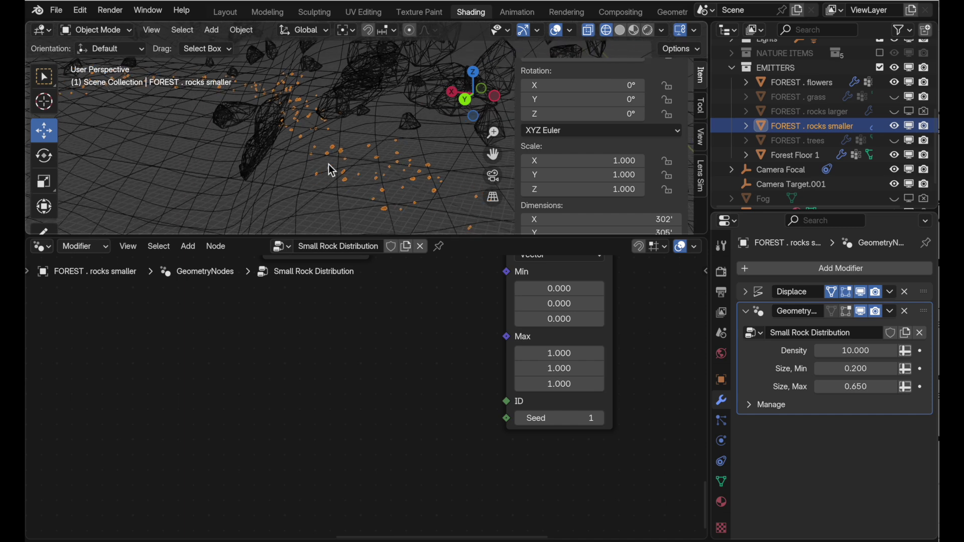
scroll(347, 169, "up", 4)
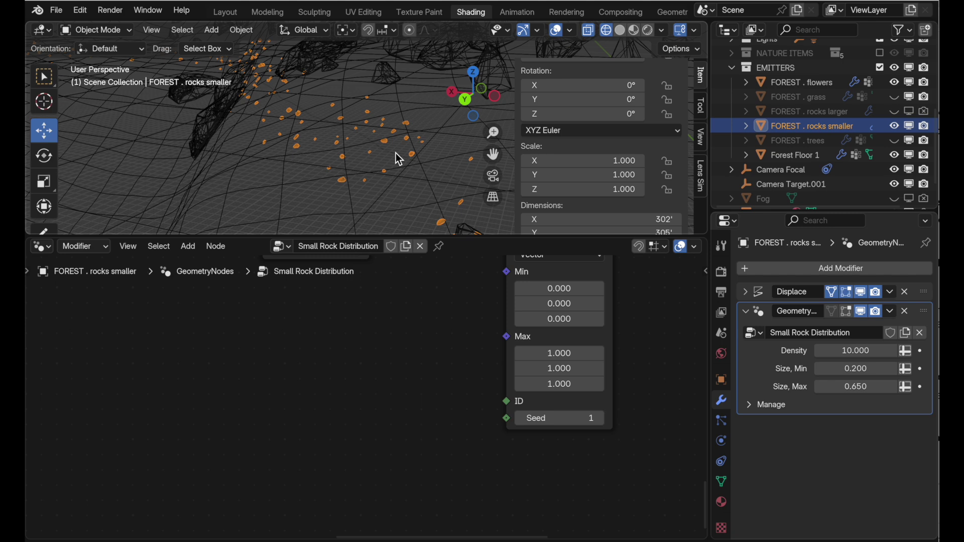
left_click(494, 177)
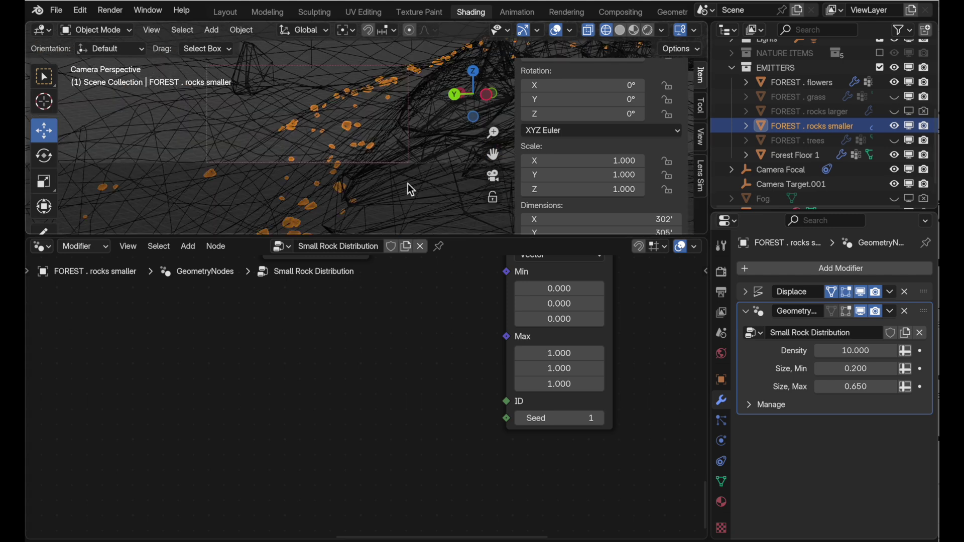
scroll(358, 112, "up", 3)
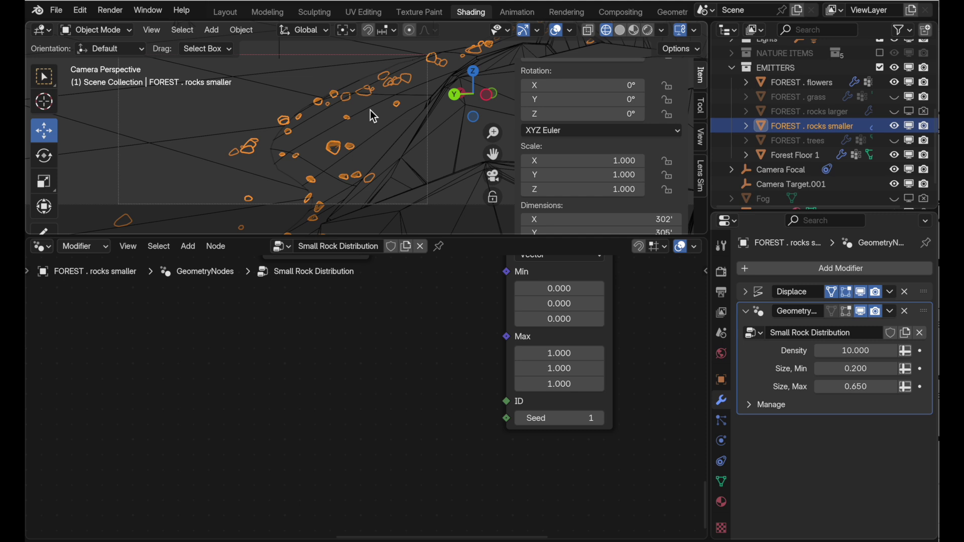
Examine how the Group Input's Density and the DENSITY frame's nodes feed the Distribute Points on Faces node in Small Rock Distribution.
scroll(382, 460, "up", 8)
scroll(383, 459, "left", 4)
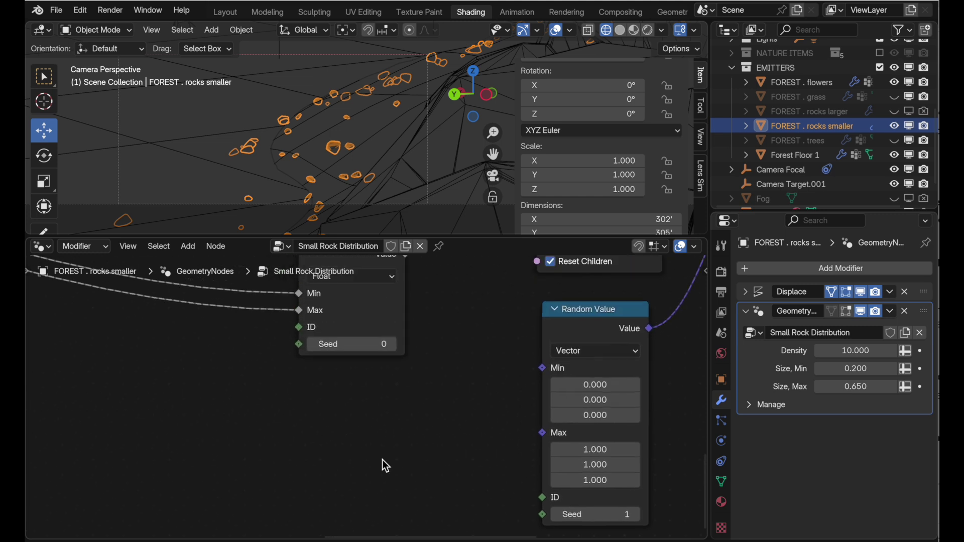
scroll(382, 459, "up", 5)
scroll(381, 459, "left", 6)
scroll(354, 441, "down", 6, "ctrl")
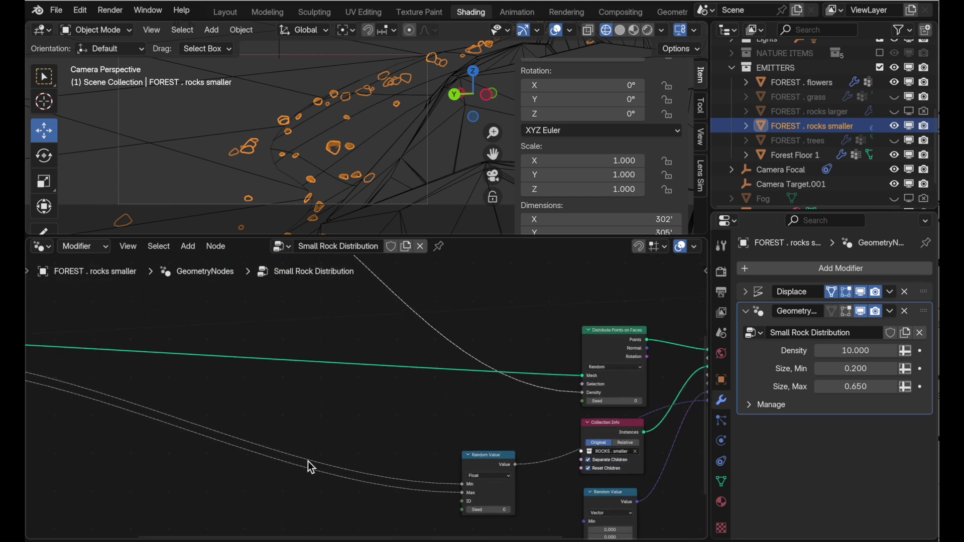
middle_click_drag(353, 400, 370, 475)
middle_click_drag(297, 337, 380, 410)
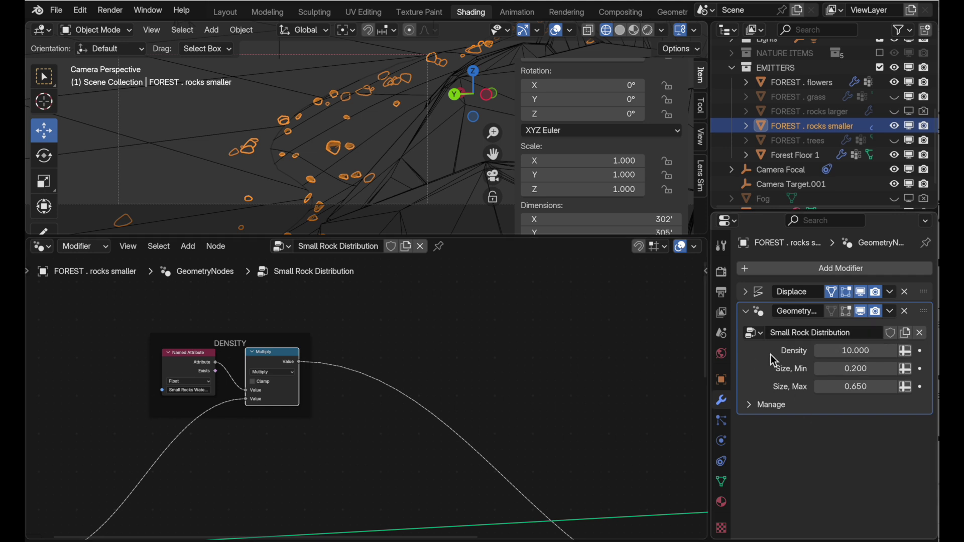
scroll(558, 385, "right", 14)
scroll(558, 386, "down", 6)
scroll(559, 386, "up", 5)
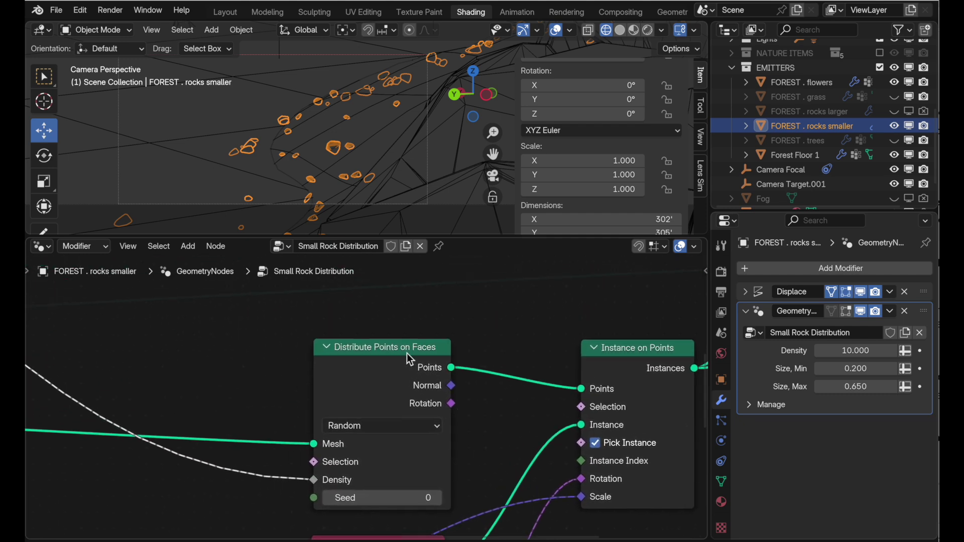
scroll(381, 474, "up", 2)
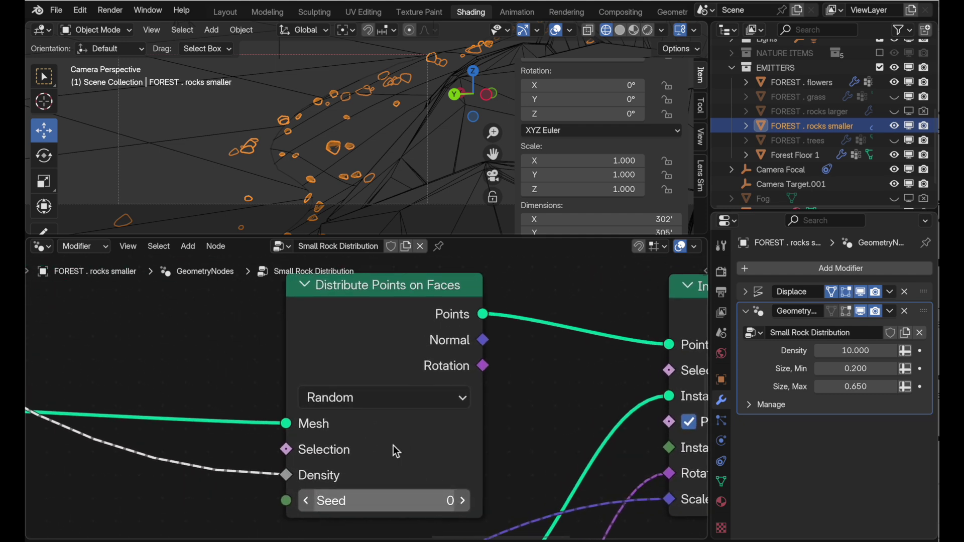
mouse_move(313, 474)
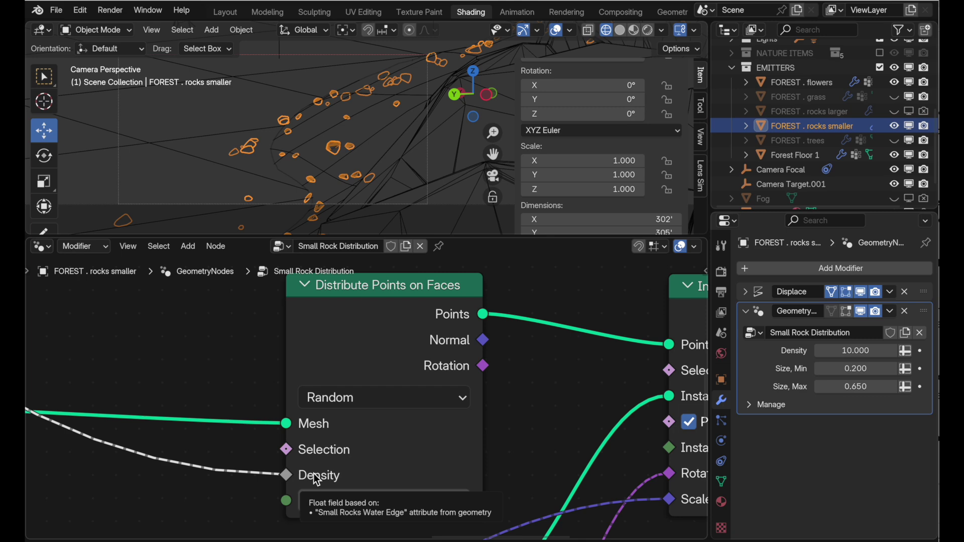
scroll(393, 347, "down", 2)
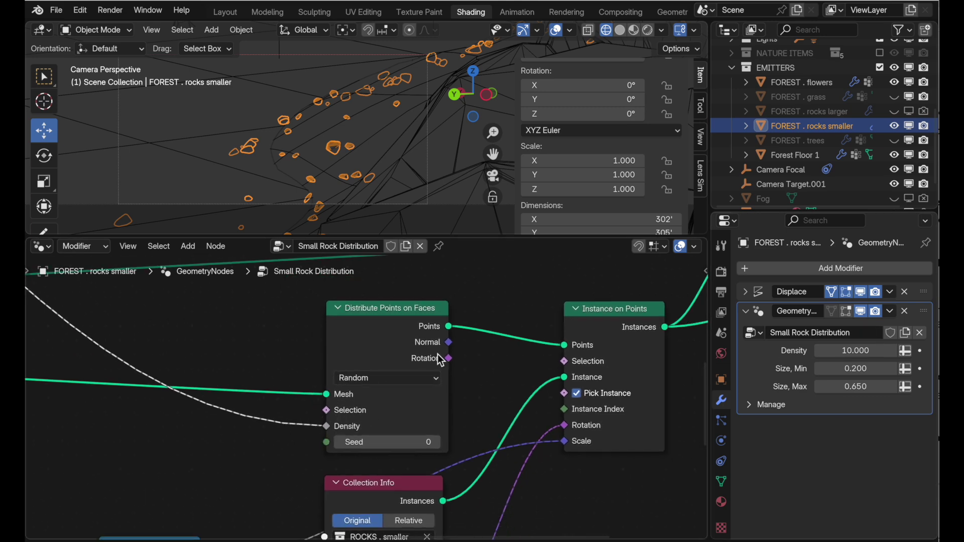
middle_click_drag(440, 357, 538, 383)
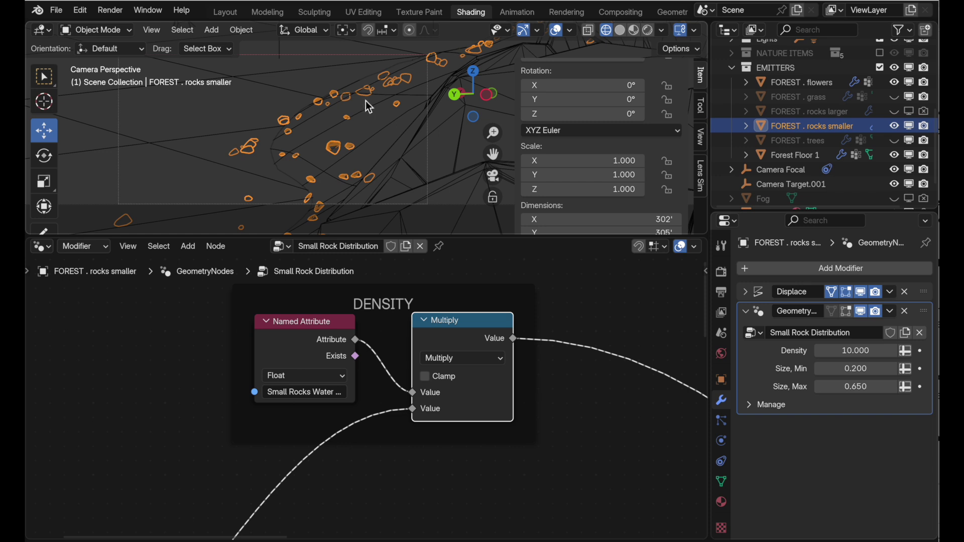
scroll(312, 447, "down", 10)
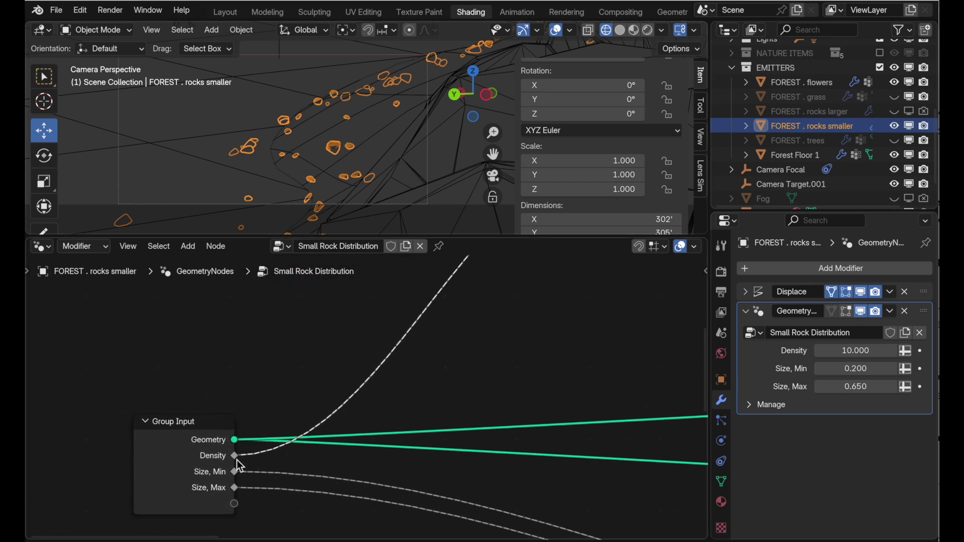
mouse_move(235, 460)
scroll(498, 407, "up", 10)
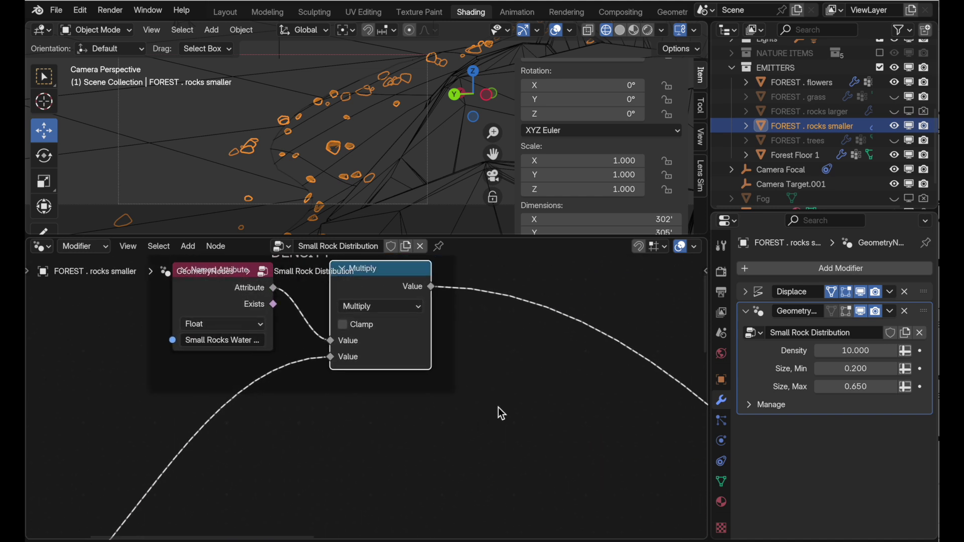
scroll(498, 407, "up", 5)
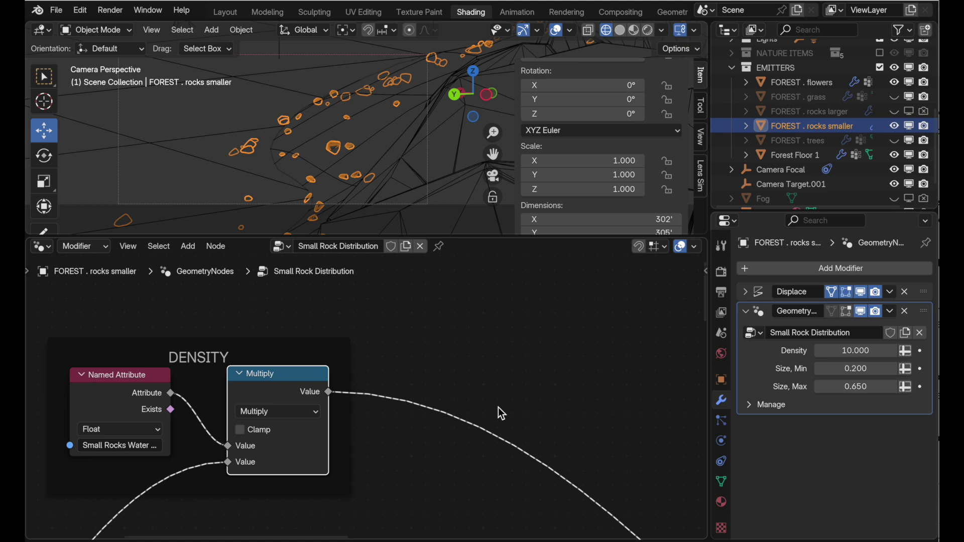
Add a new input socket directly below Density in the group sockets of Small Rock Distribution.
middle_click_drag(525, 405, 461, 387)
key("n")
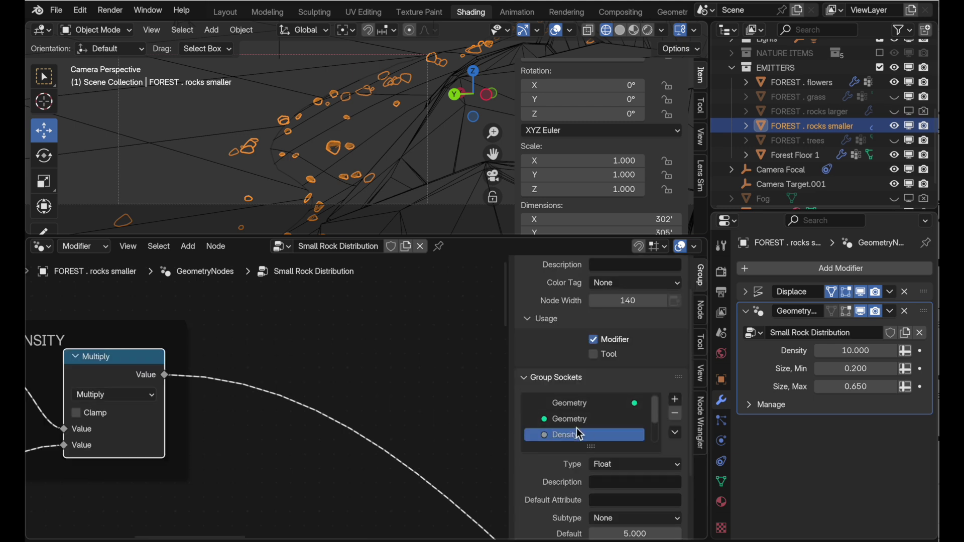
left_click_drag(596, 447, 591, 508)
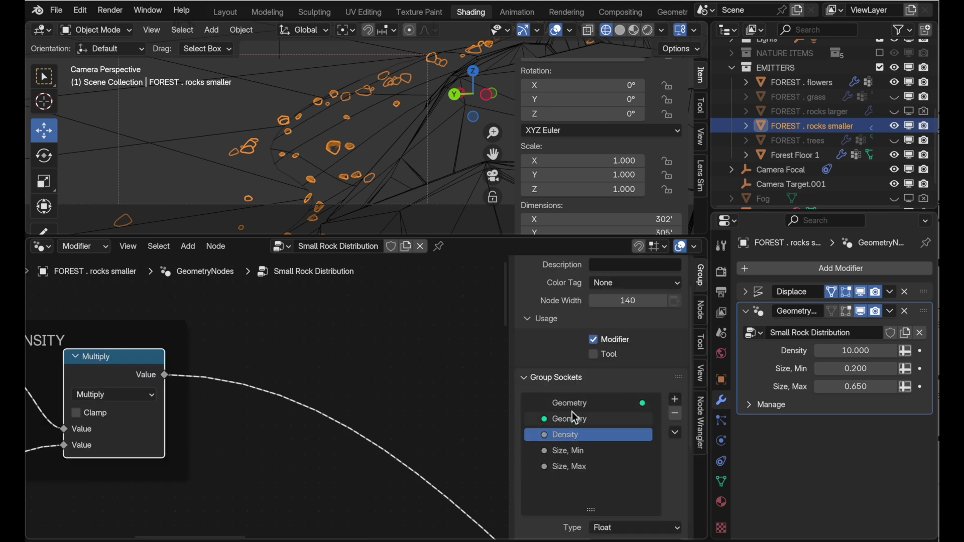
left_click(675, 399)
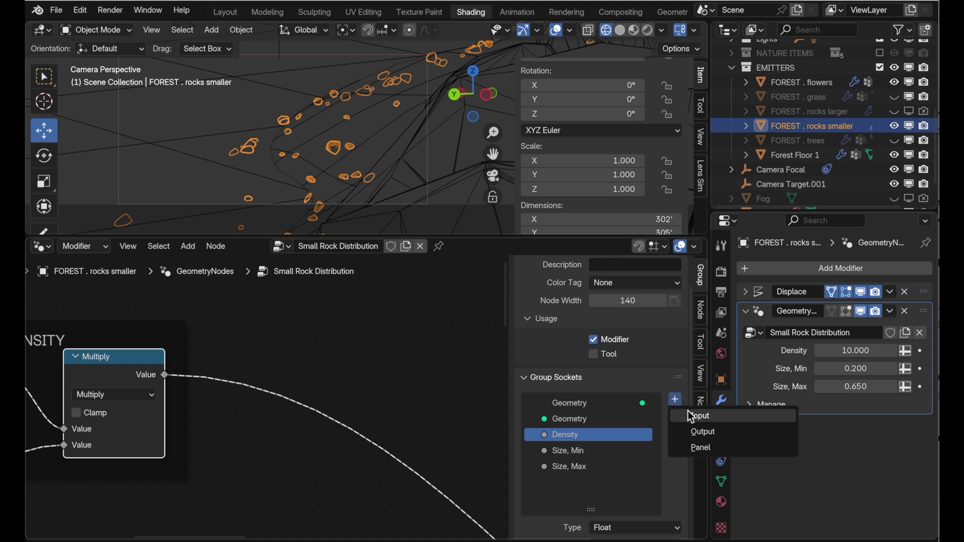
left_click(687, 411)
Rename the Density group input socket as "Density, Rendered".
left_click(564, 435)
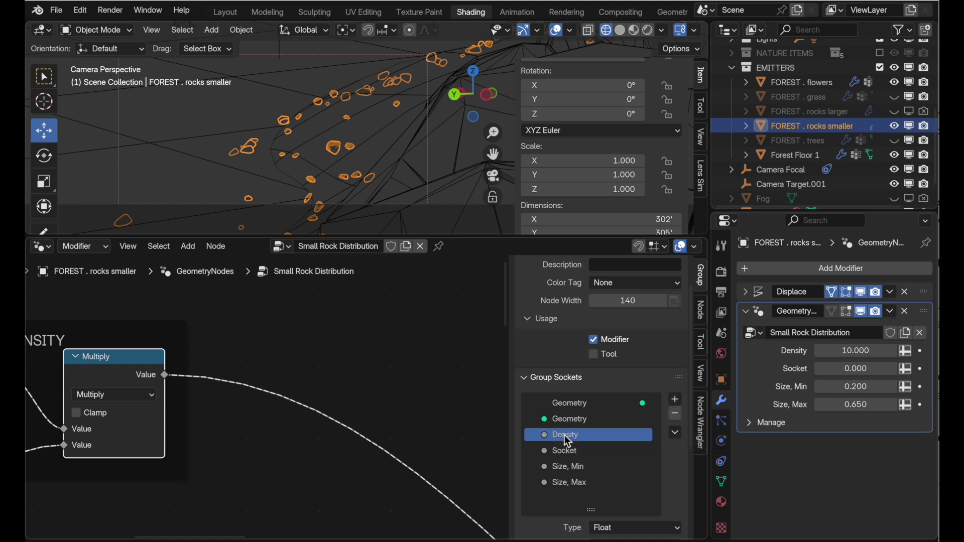
double_click(564, 435)
key("Right")
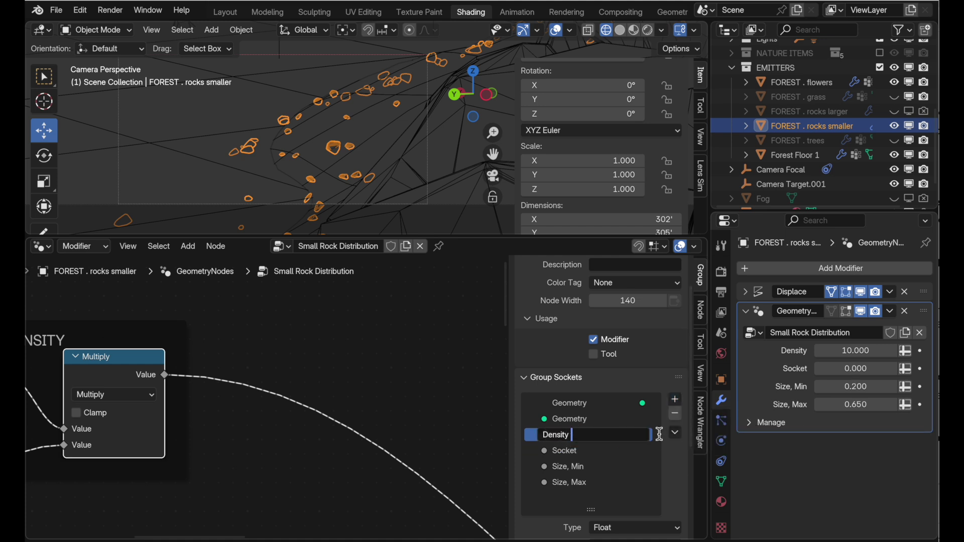
type(",Rendered")
key("Return")
Rename the newly added group input socket as "Density, Displayed".
left_click(572, 451)
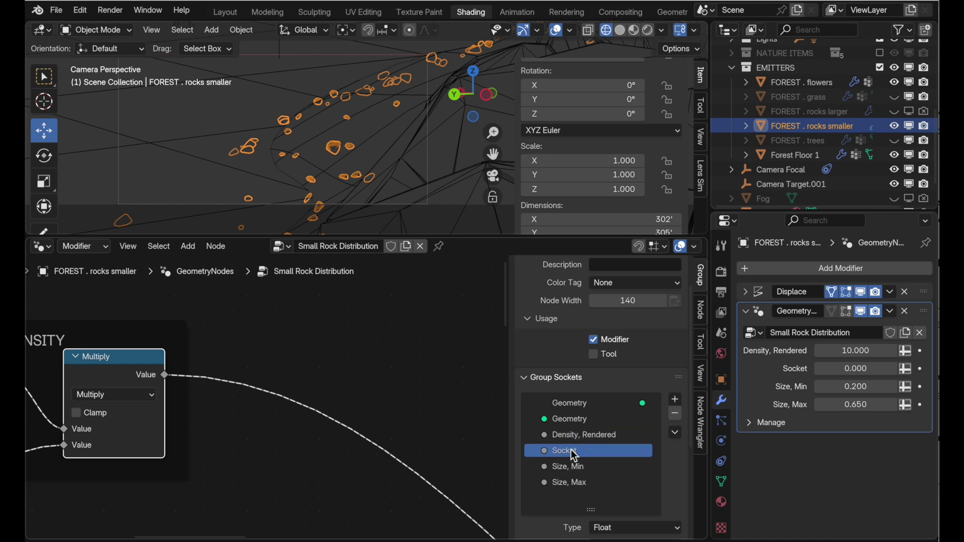
double_click(570, 451)
type("Dens")
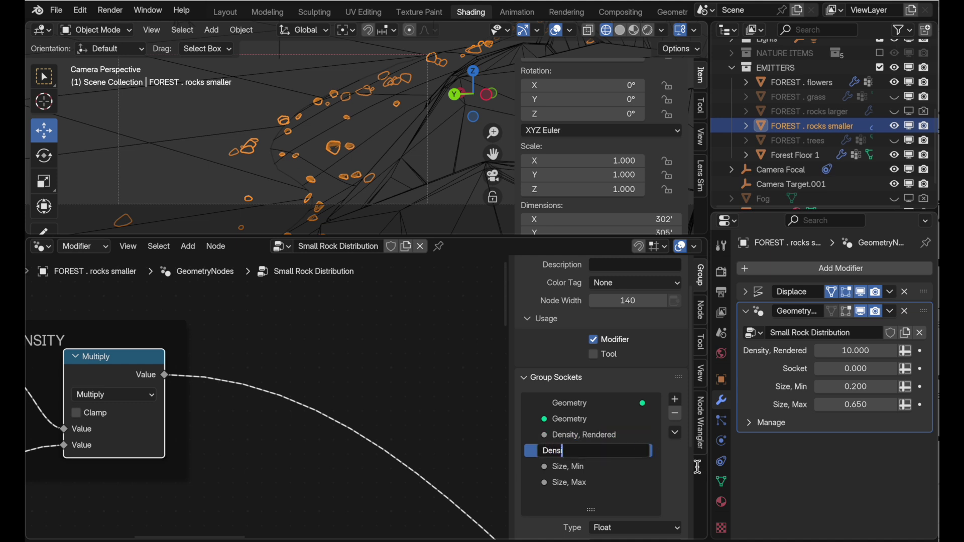
type("ity, Displayed")
key("Return")
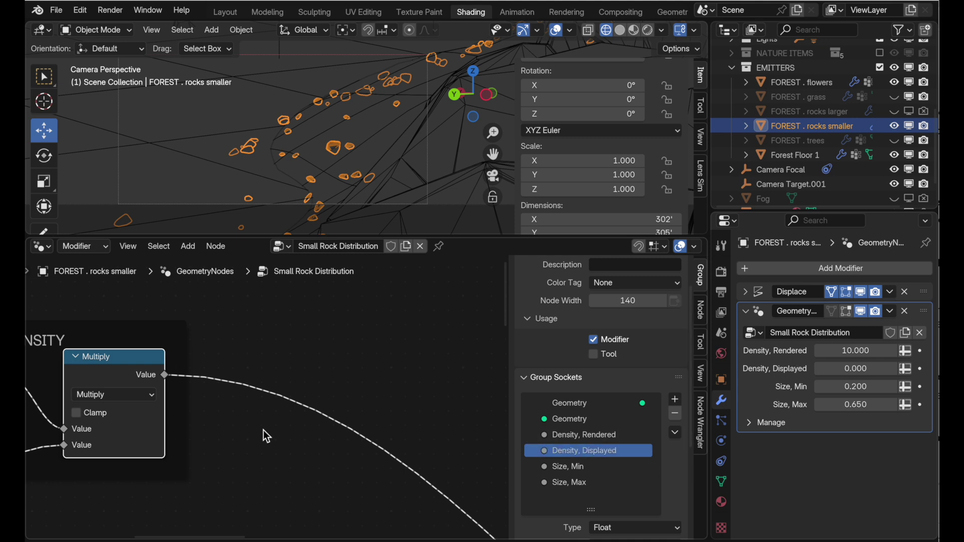
key("n")
Examine the Group Input's two density sockets and the link running to the Multiply node in the DENSITY frame.
scroll(263, 430, "left", 12)
scroll(263, 429, "down", 4)
scroll(263, 429, "left", 5)
scroll(263, 429, "down", 8)
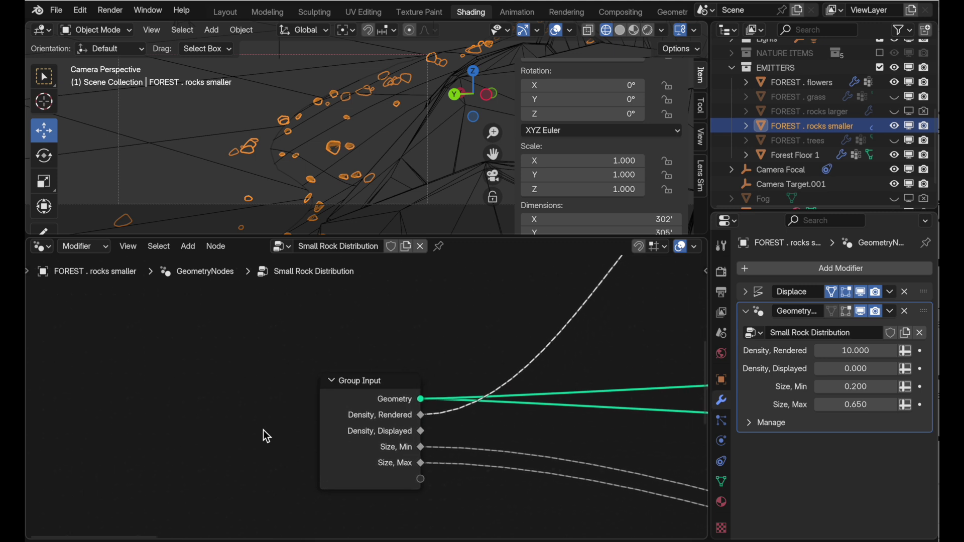
scroll(375, 427, "right", 10)
scroll(374, 427, "up", 10)
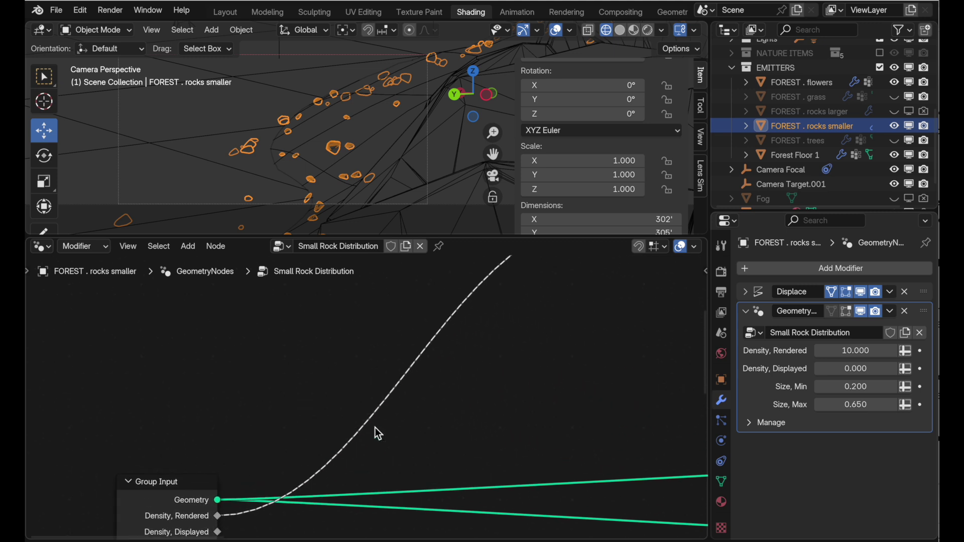
scroll(375, 427, "right", 3)
scroll(374, 427, "up", 3)
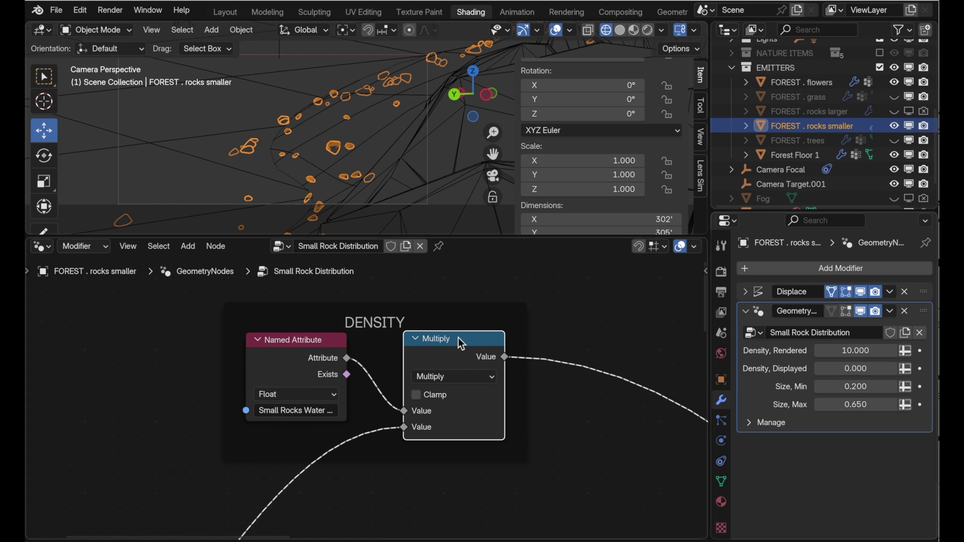
scroll(375, 447, "down", 5)
scroll(375, 447, "left", 5)
scroll(375, 447, "down", 3)
scroll(375, 447, "left", 3)
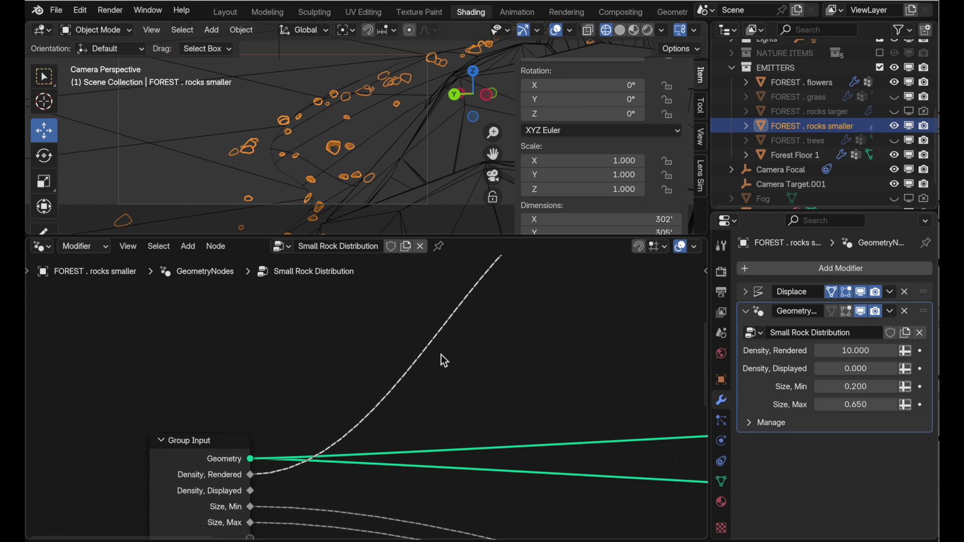
scroll(440, 354, "up", 8)
scroll(441, 354, "right", 8)
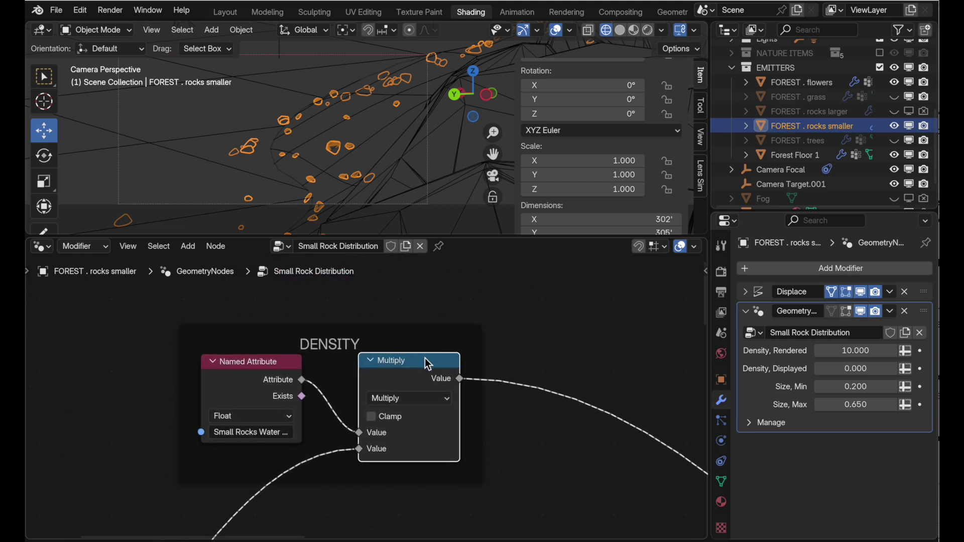
Label the Multiply node in the DENSITY frame "Math RENDERED".
right_click(424, 357)
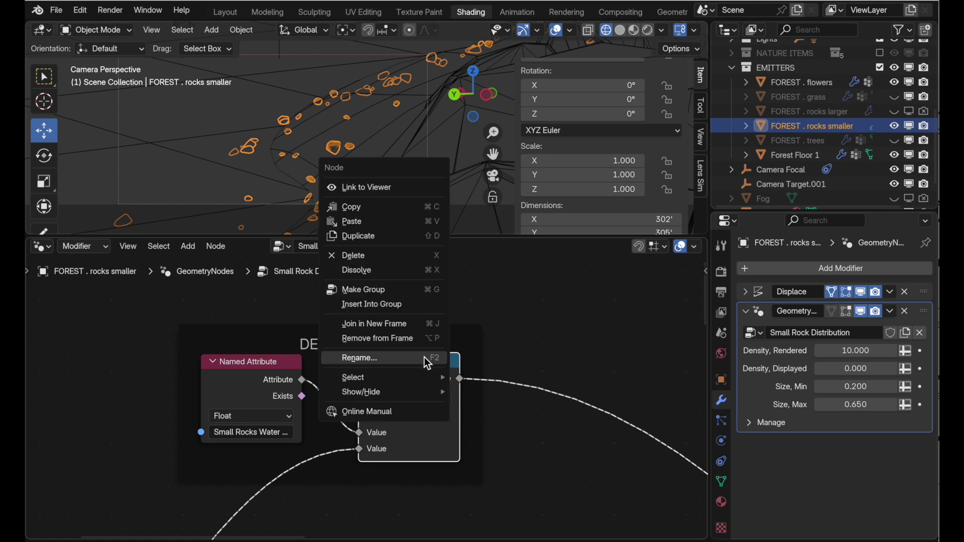
left_click(424, 358)
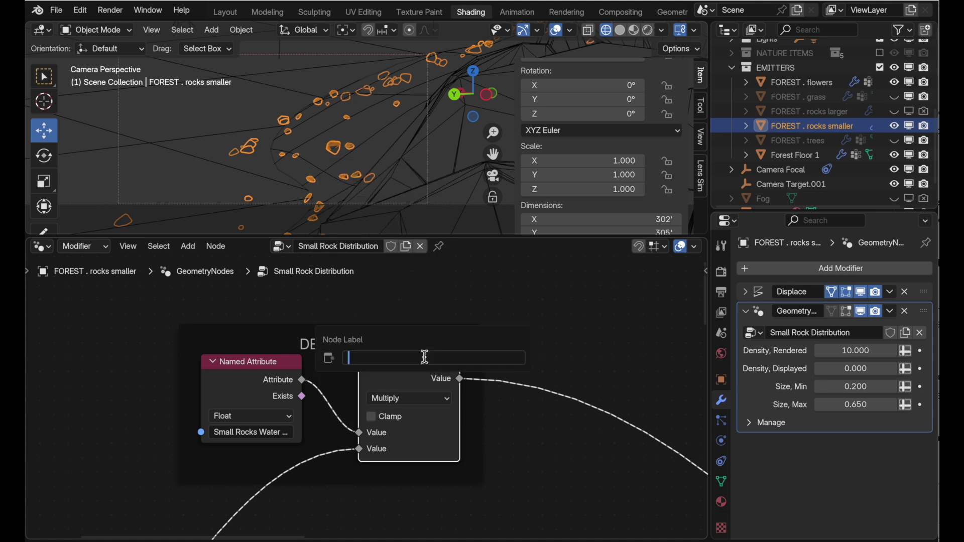
type("Math RENDERED")
key("Return")
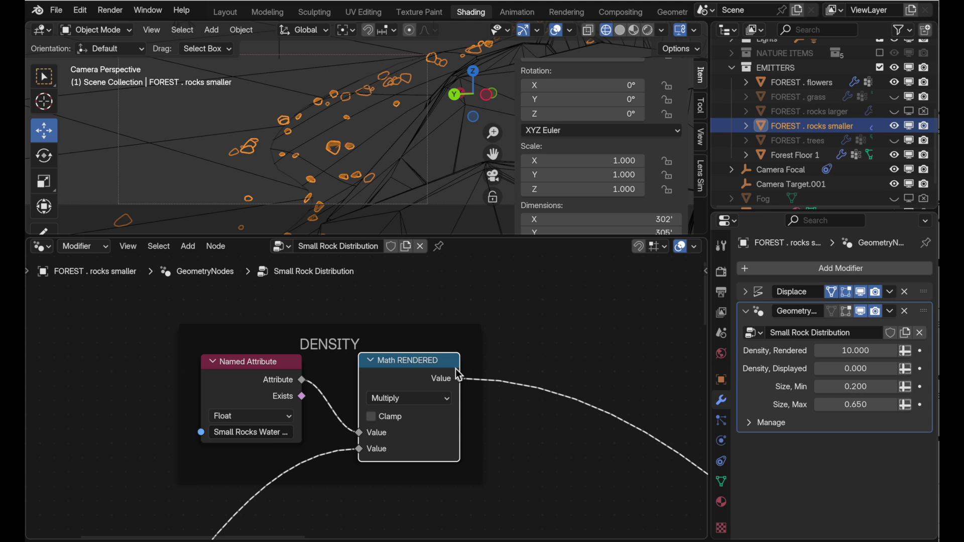
Duplicate the Math RENDERED node, place the copy directly below it in the DENSITY frame, and label the copy "Math DISPLAYED".
scroll(456, 368, "down", 1)
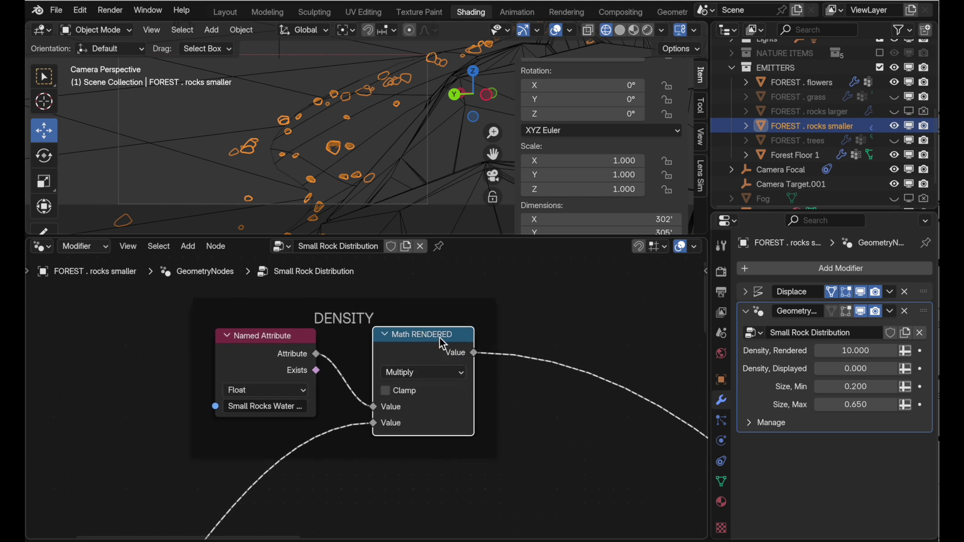
key("shift+d")
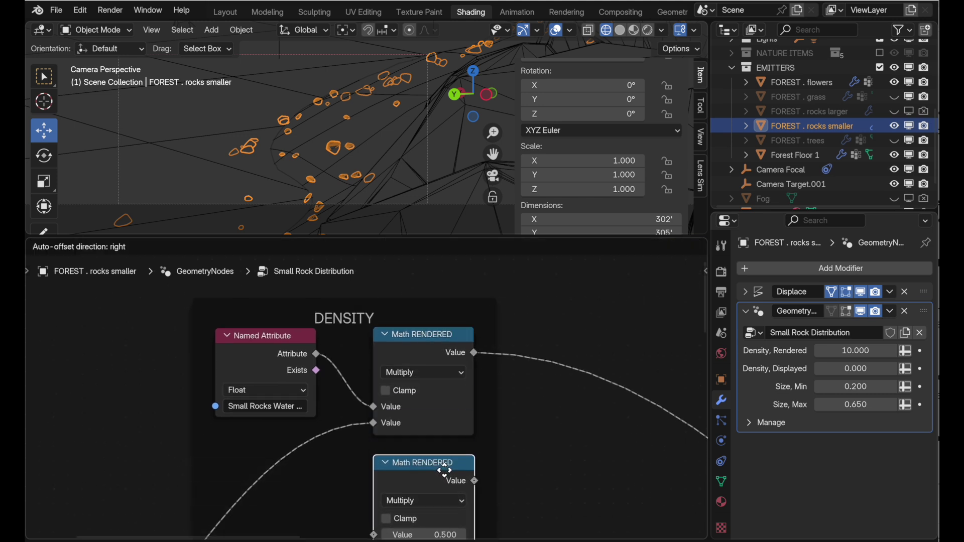
left_click(439, 471)
right_click(439, 471)
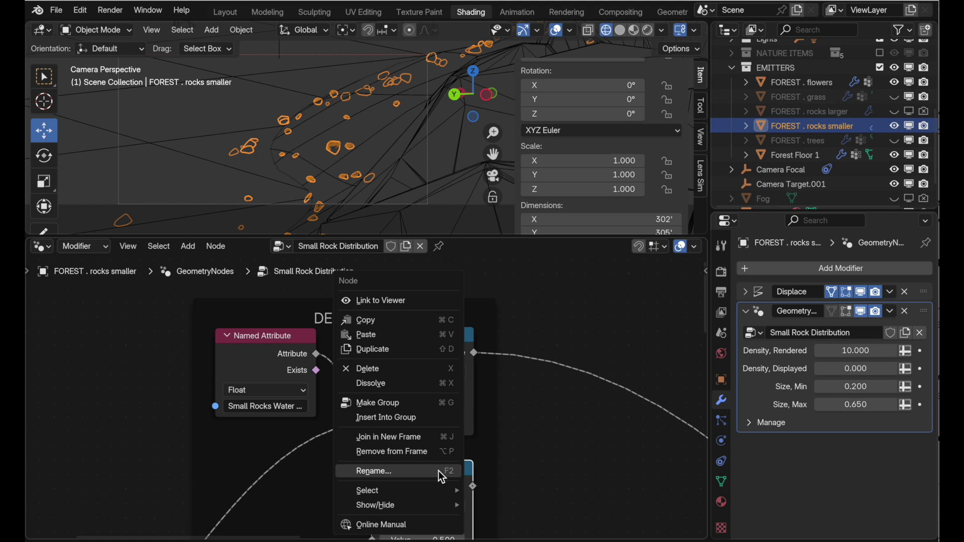
left_click(439, 470)
double_click(403, 470)
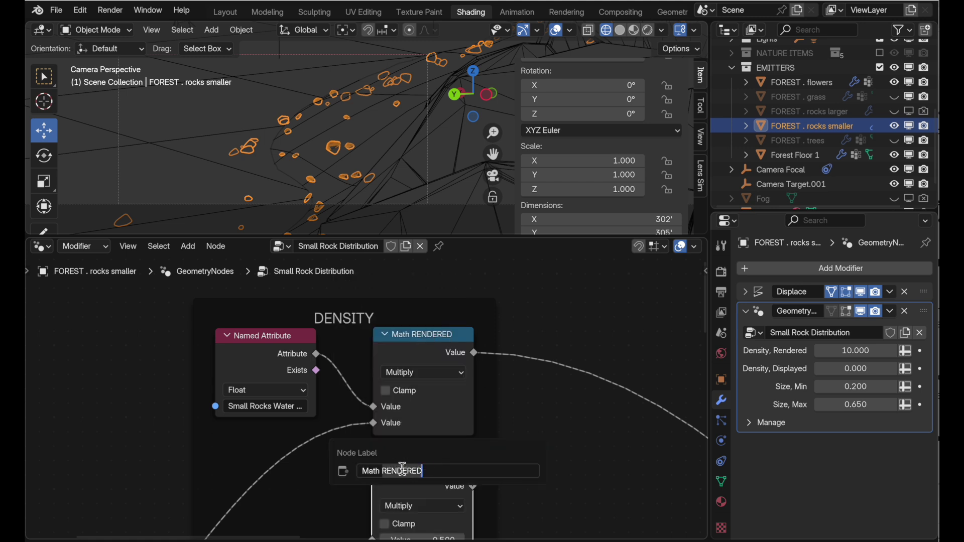
type("DISPLAYED")
key("Return")
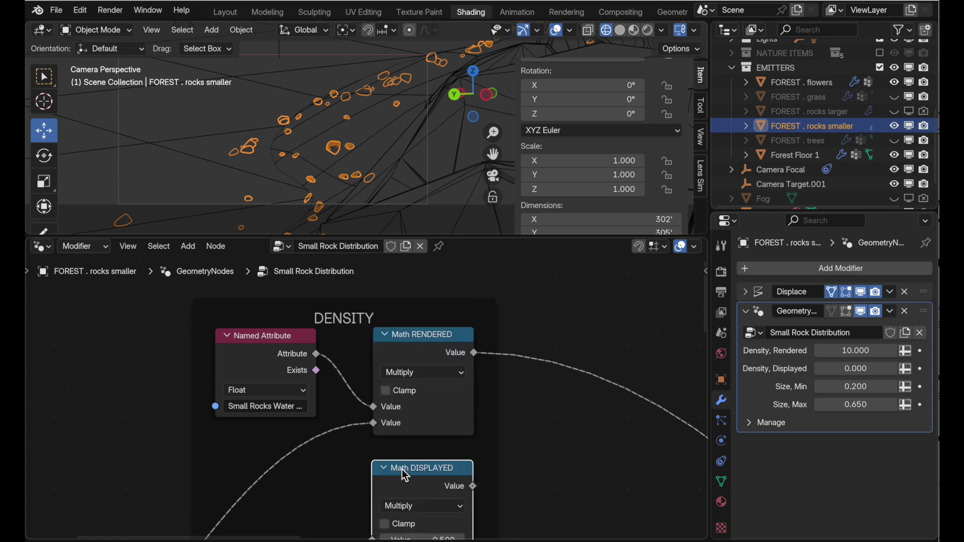
Connect the Group Input's "Density, Displayed" output to the second Value input of the Math DISPLAYED node.
scroll(526, 453, "down", 5)
scroll(526, 453, "down", 5)
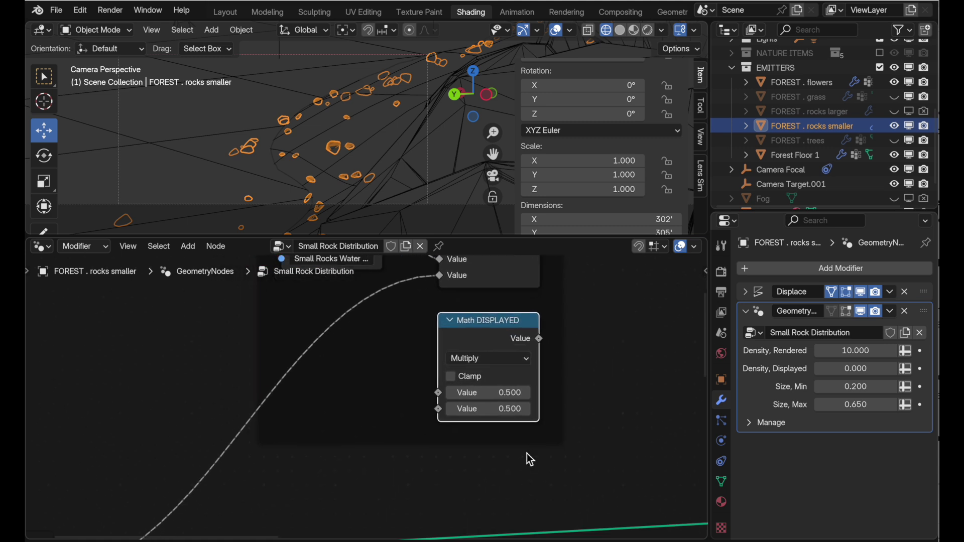
scroll(526, 453, "down", 5)
left_click_drag(159, 455, 544, 372)
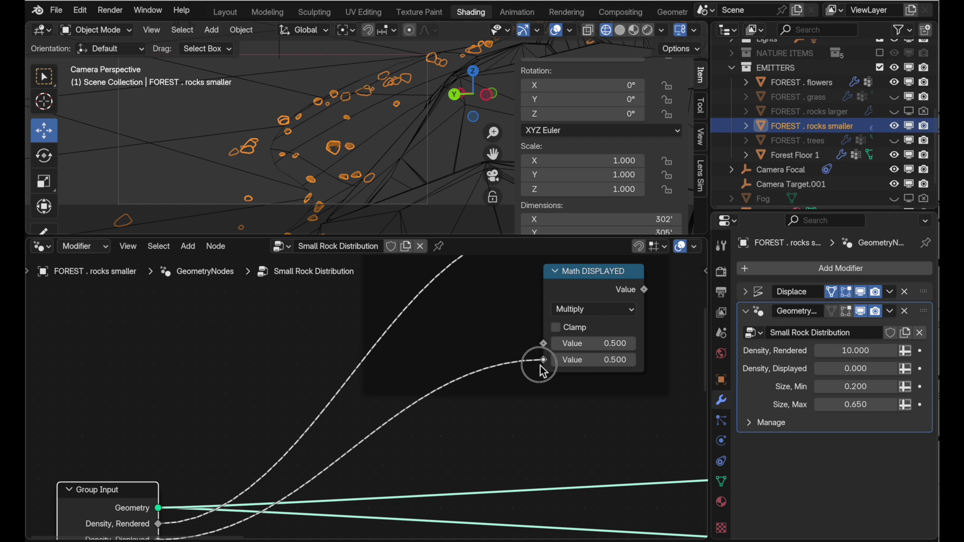
scroll(540, 366, "up", 5)
scroll(540, 366, "right", 4)
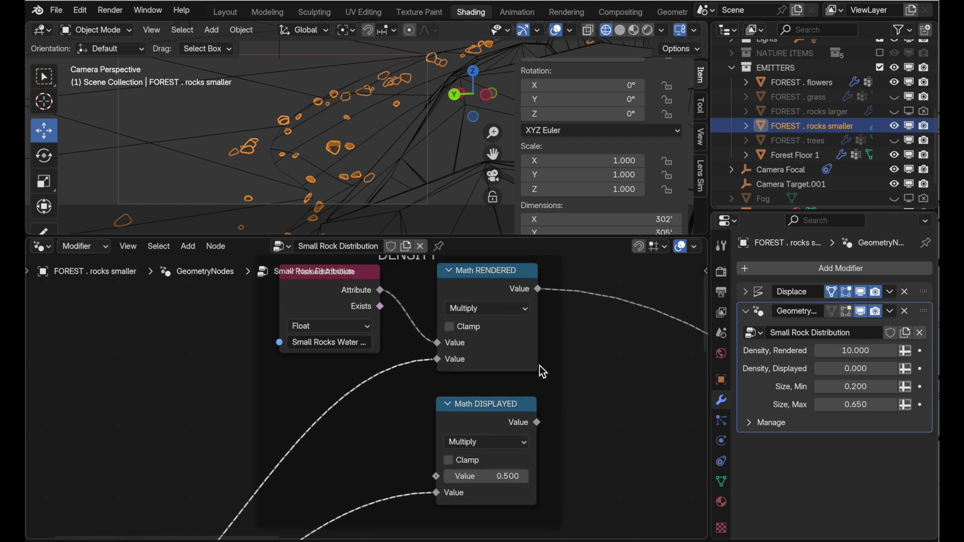
Connect the Named Attribute's Attribute output to the first Value input of Math DISPLAYED, and add a Switch node beside the DENSITY frame.
left_click_drag(380, 290, 436, 476)
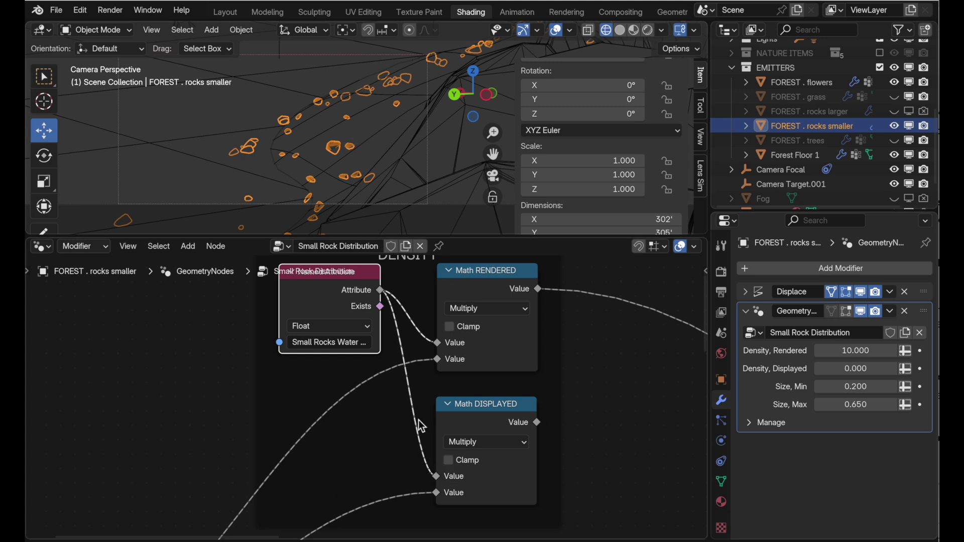
scroll(418, 420, "right", 8)
scroll(418, 419, "up", 2)
scroll(418, 420, "right", 3)
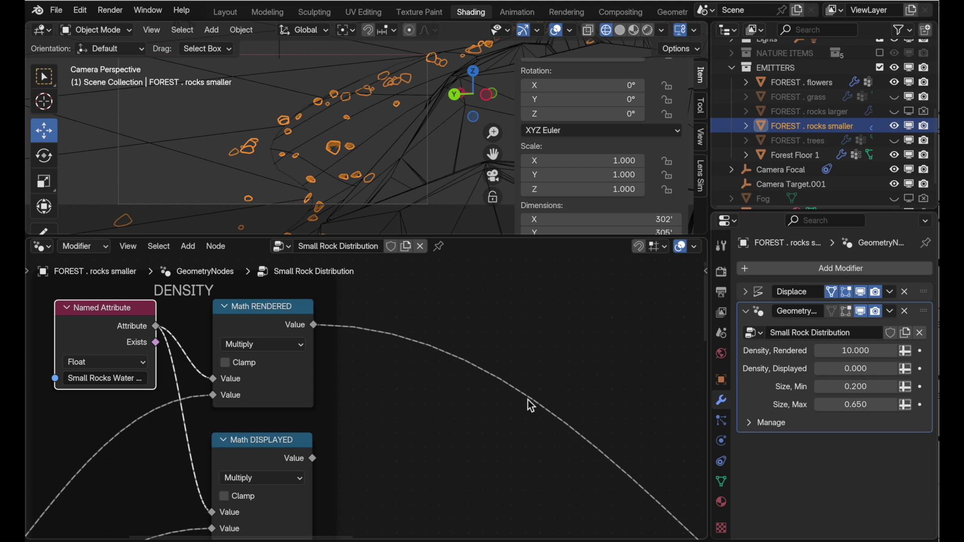
key("shift+a")
type("switch")
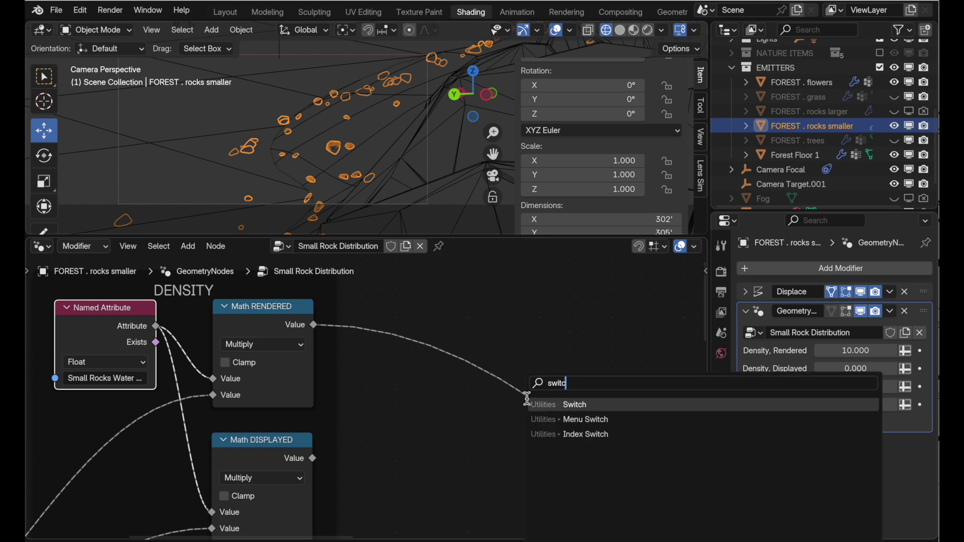
left_click(550, 405)
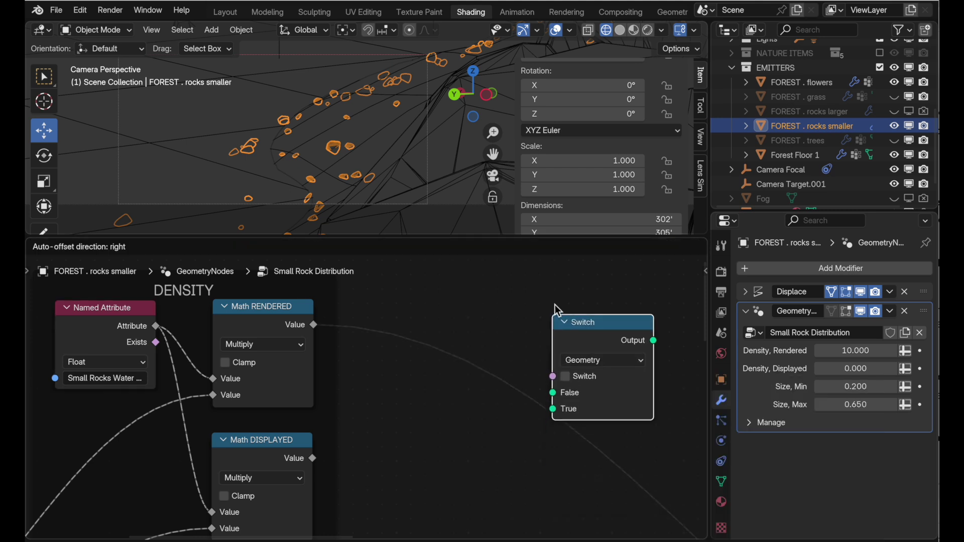
left_click(562, 297)
Add an Is Viewport node beside the Switch node and connect its output to the Switch input.
middle_click_drag(531, 348, 394, 407)
left_click_drag(472, 365, 501, 346)
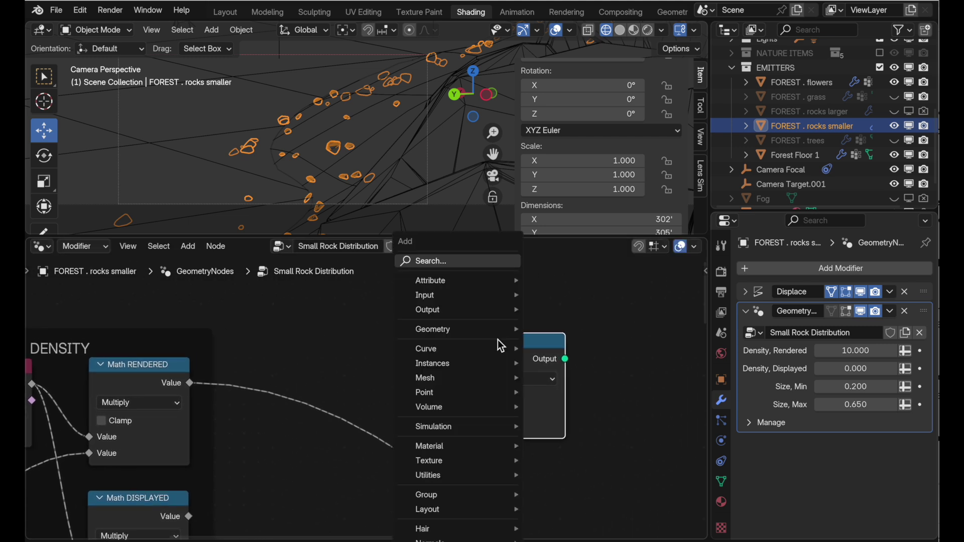
type("vie")
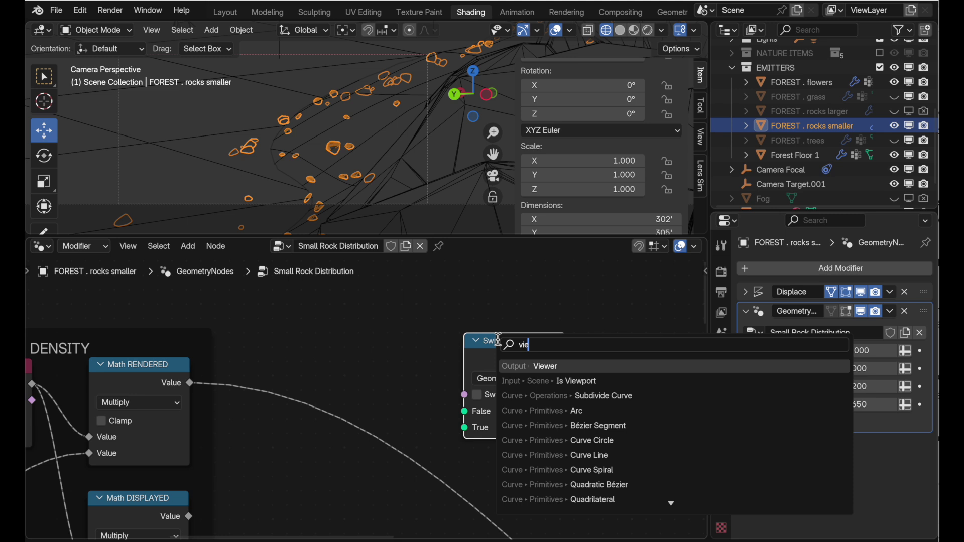
left_click(568, 383)
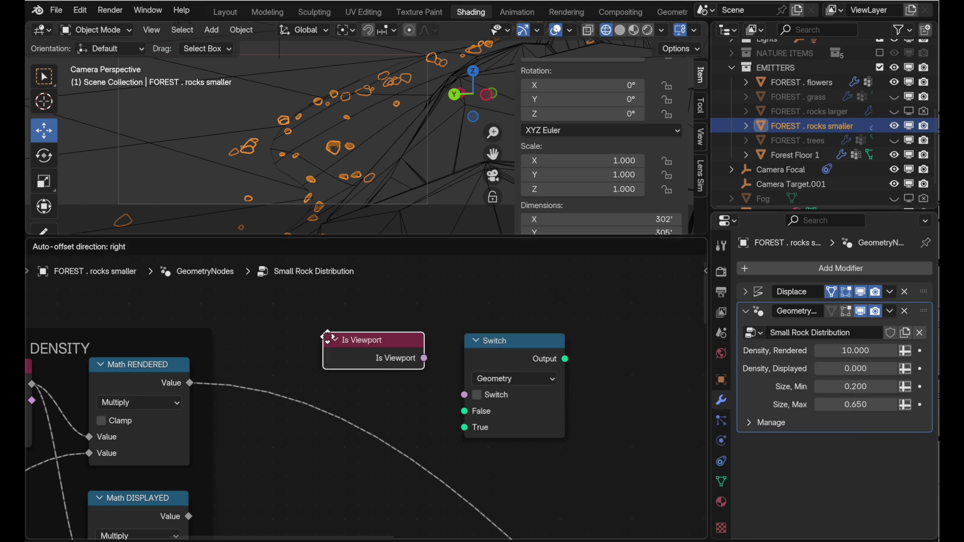
left_click(322, 337)
left_click_drag(419, 359, 464, 395)
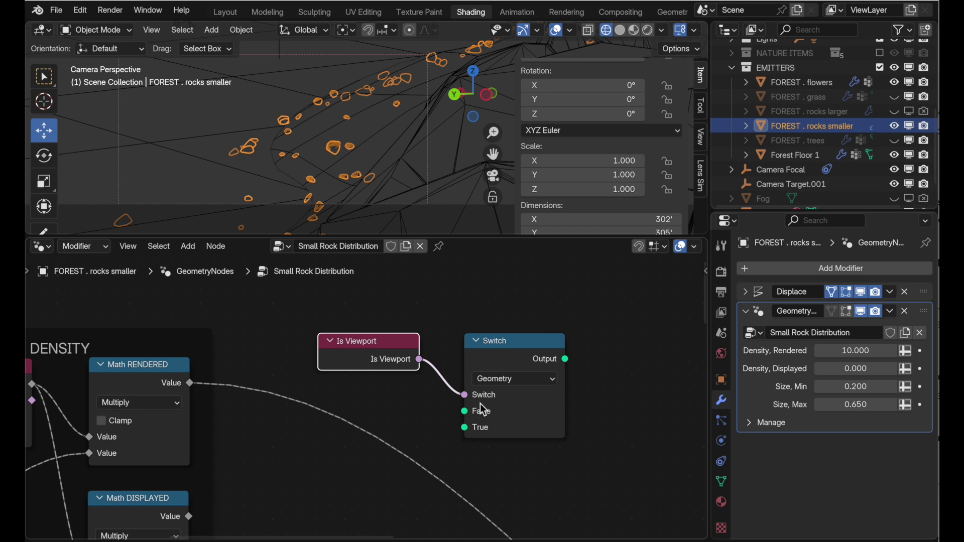
Connect the Math RENDERED output to the Switch node's False input and set the Switch input type to Float.
middle_click_drag(476, 416, 488, 408)
left_click_drag(202, 376, 474, 407)
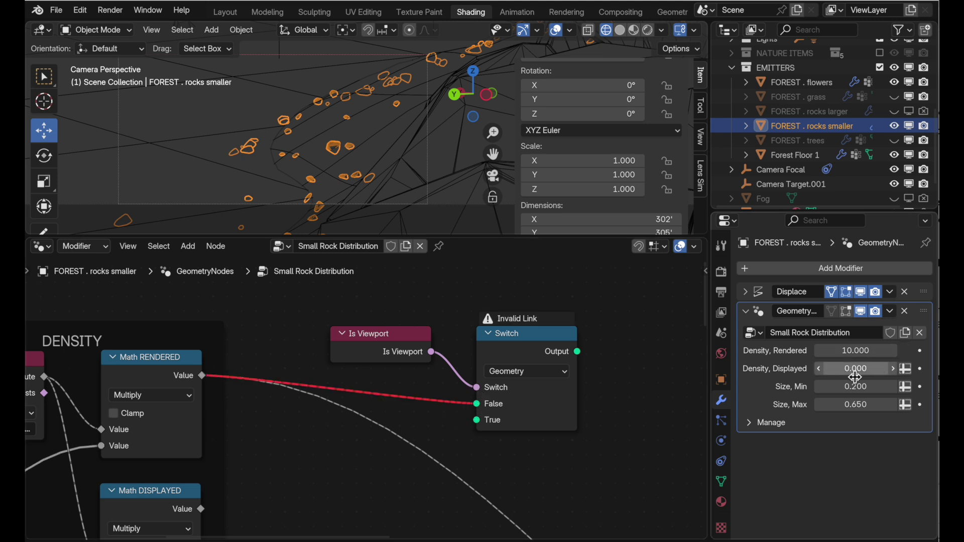
scroll(403, 441, "down", 2)
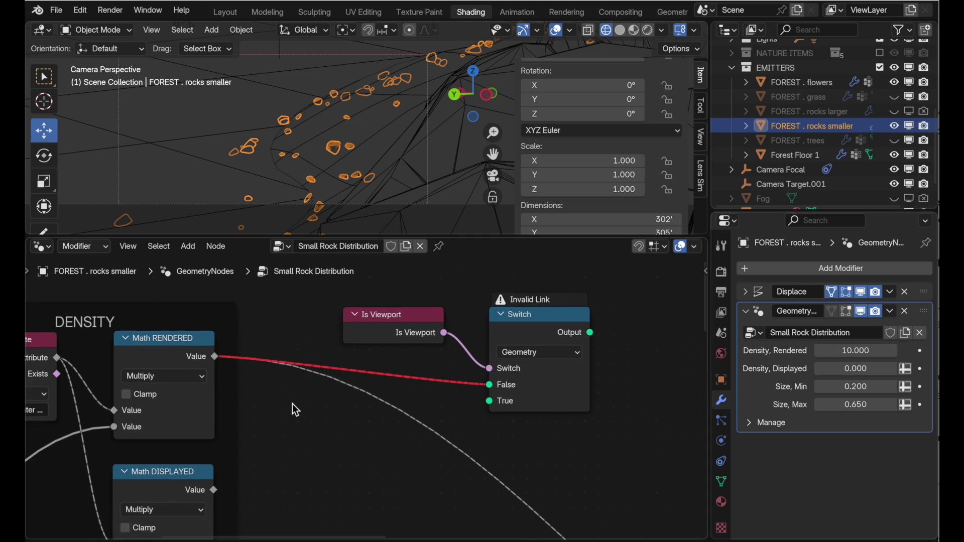
left_click(530, 353)
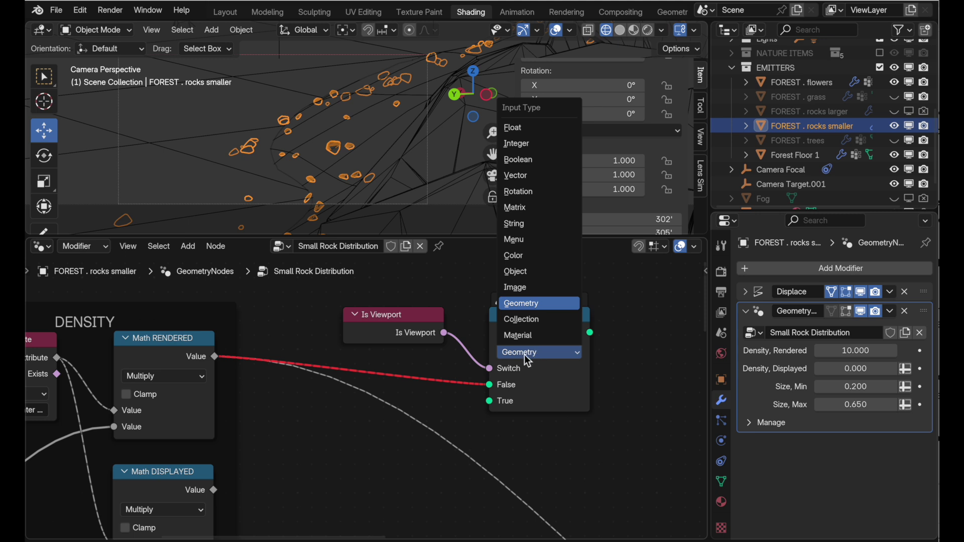
left_click(534, 128)
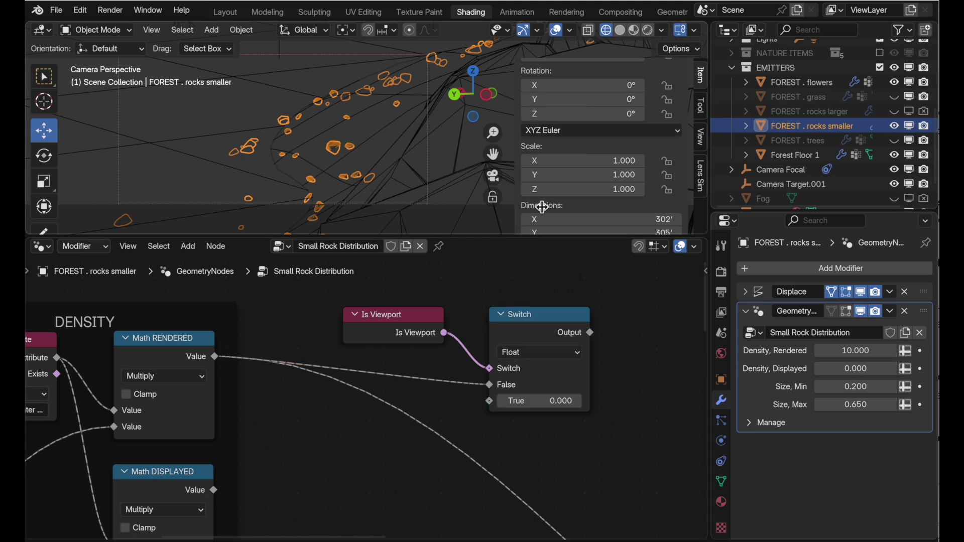
Connect the Math DISPLAYED output to the Switch's True input, and the Switch output to the Density input of Distribute Points on Faces.
middle_click_drag(496, 389, 501, 380)
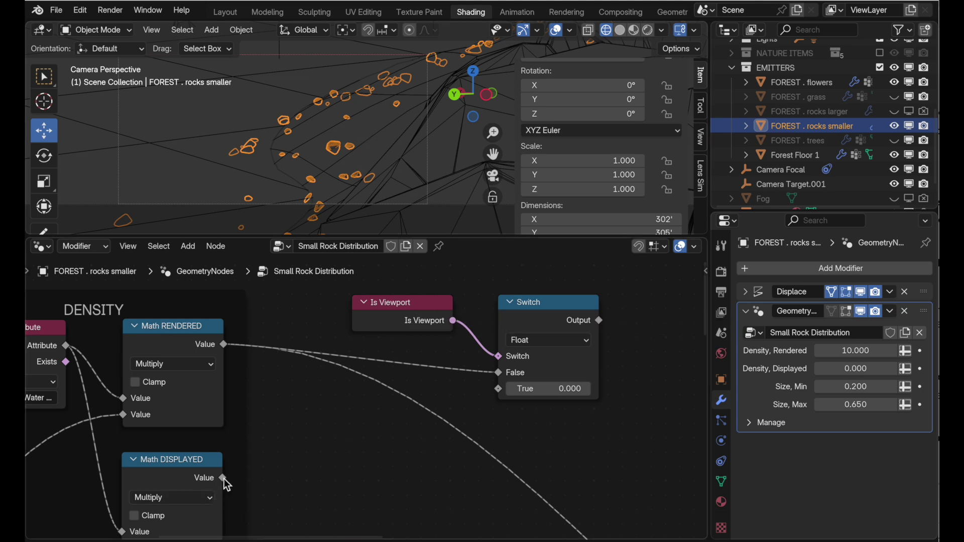
left_click_drag(223, 478, 498, 389)
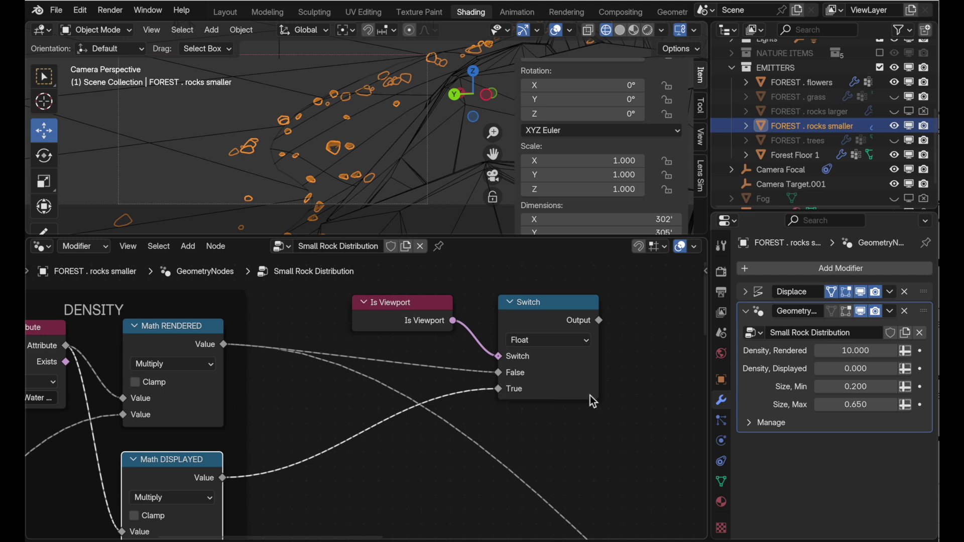
scroll(590, 395, "right", 5)
left_click_drag(467, 312, 383, 420)
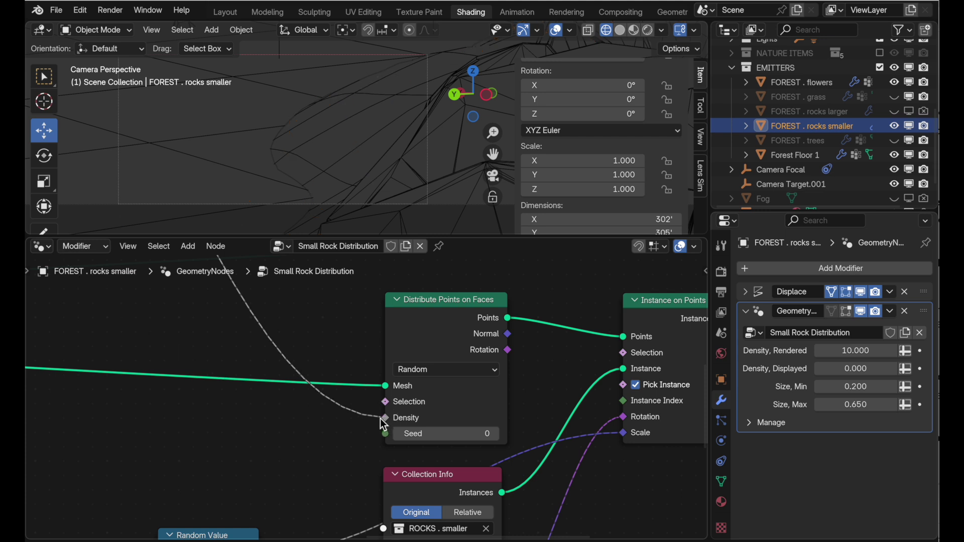
middle_click_drag(402, 424, 401, 419)
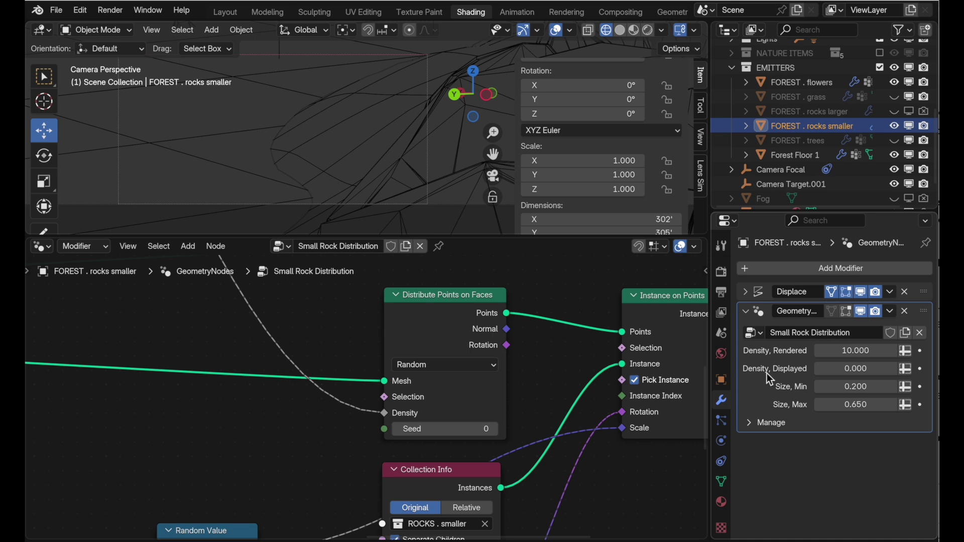
Set the smaller rocks' Density, Displayed value to 10.
left_click(858, 369)
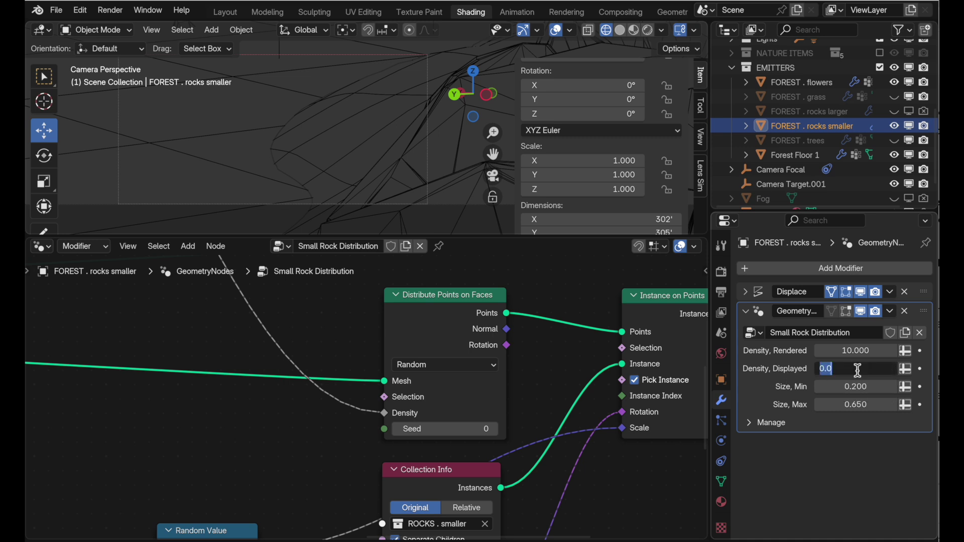
type("10")
key("Return")
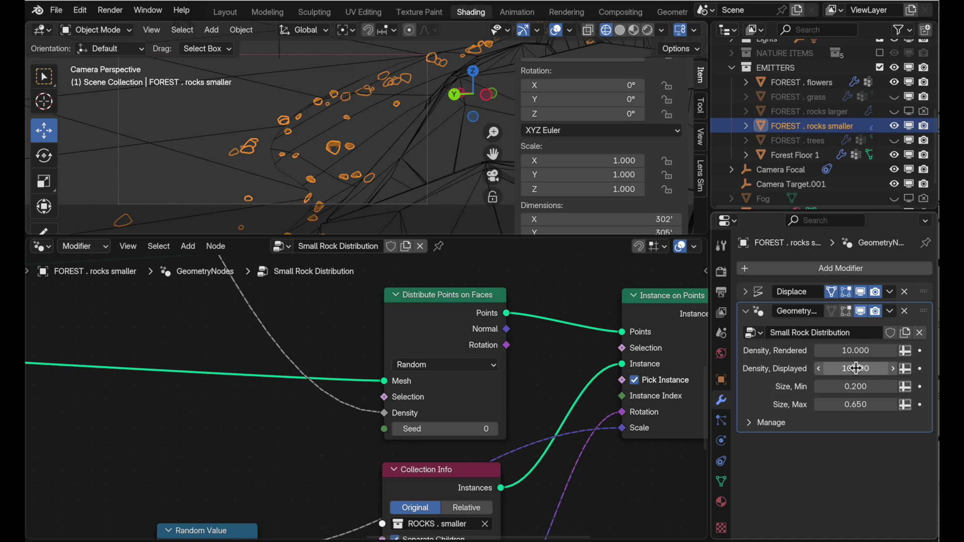
Preview the smaller rocks in rendered viewport shading with overlays off, and restore the overlays and wireframe shading.
left_click(648, 29)
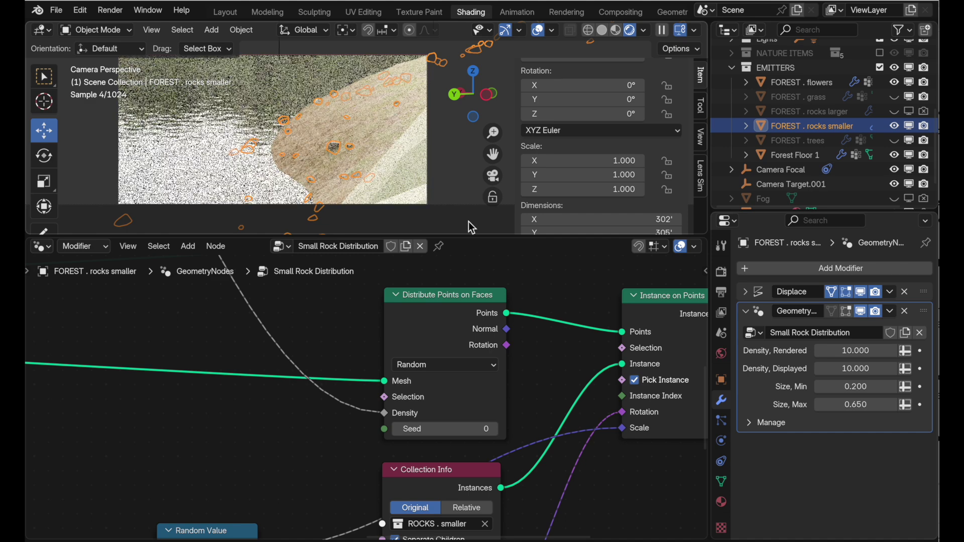
left_click(538, 30)
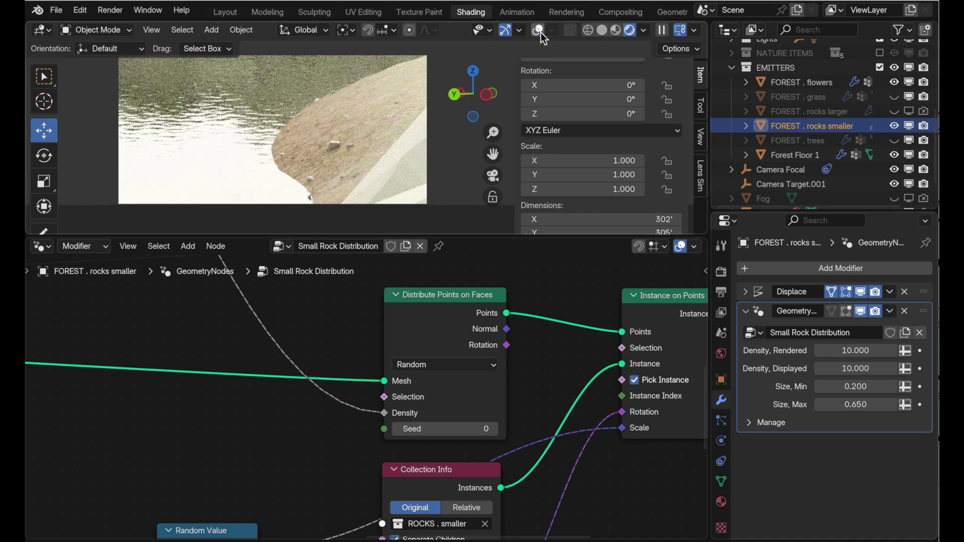
left_click(539, 31)
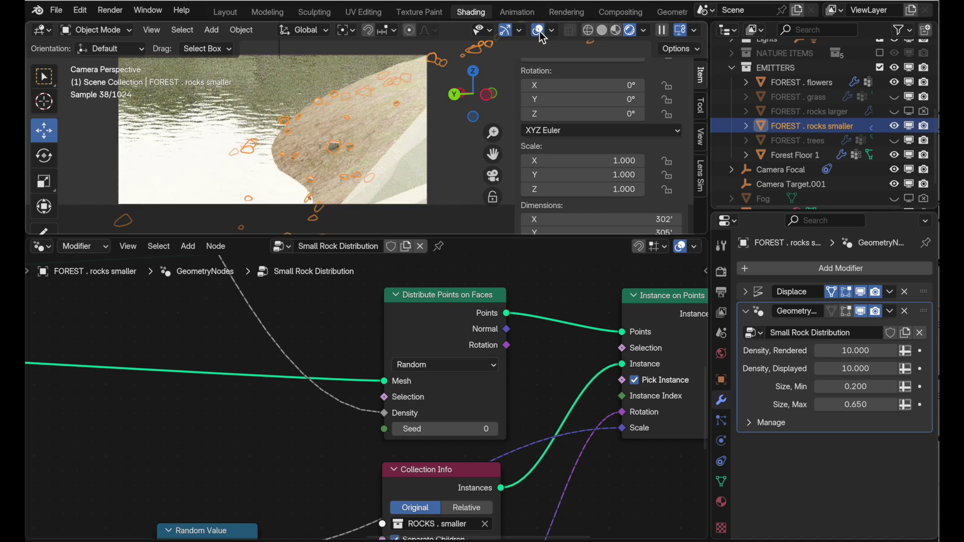
left_click(590, 31)
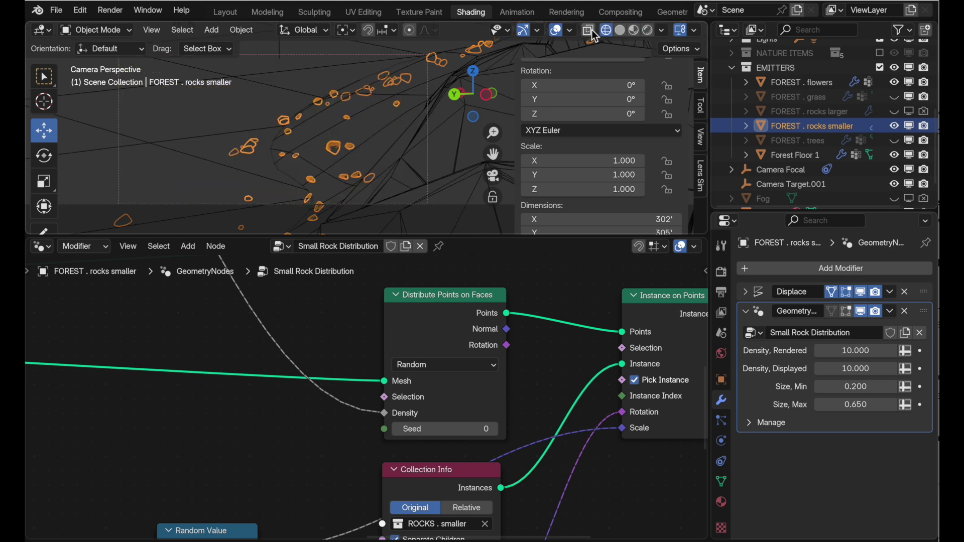
Set the smaller rocks' Density, Rendered value to 650.
left_click(846, 349)
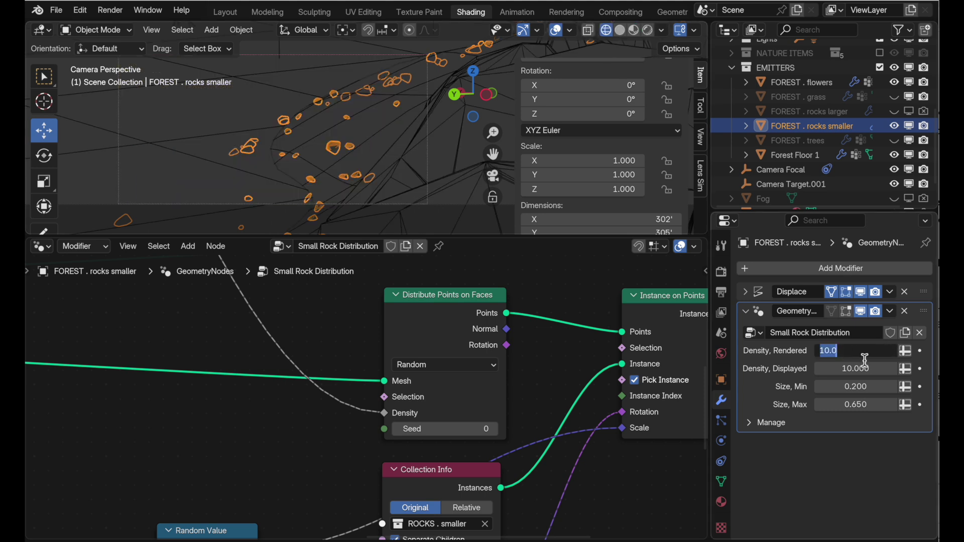
type("650")
key("Return")
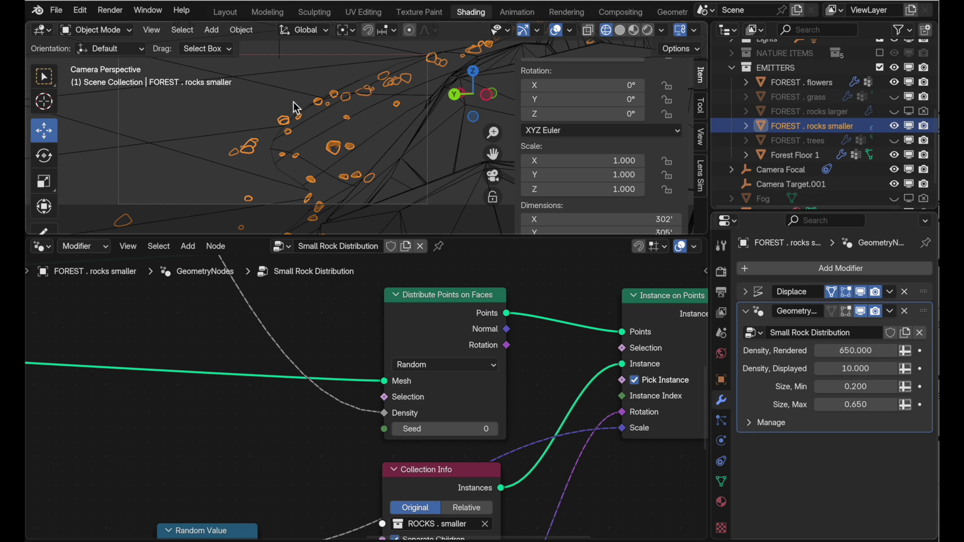
Render the image to check the smaller rocks' rendered density, and close the render view.
left_click(116, 8)
left_click(118, 27)
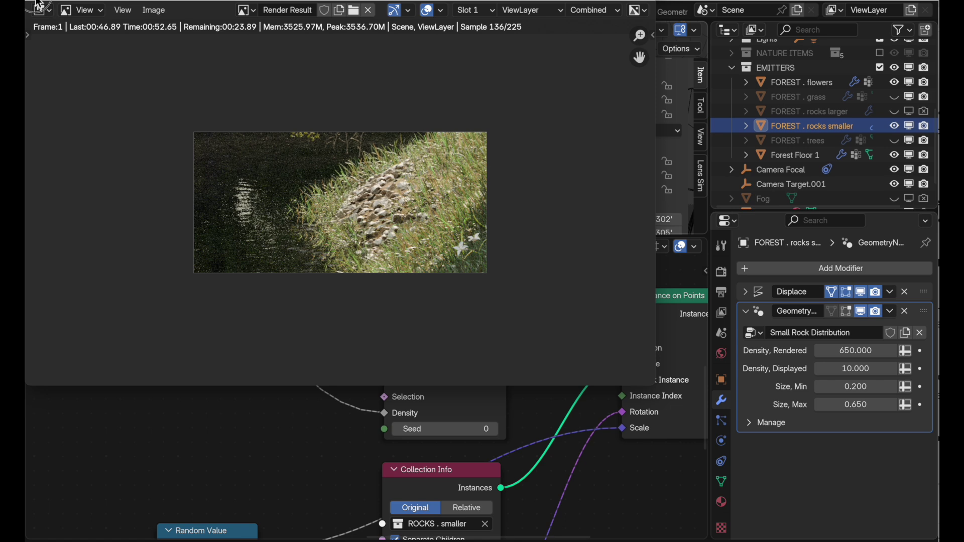
key("Escape")
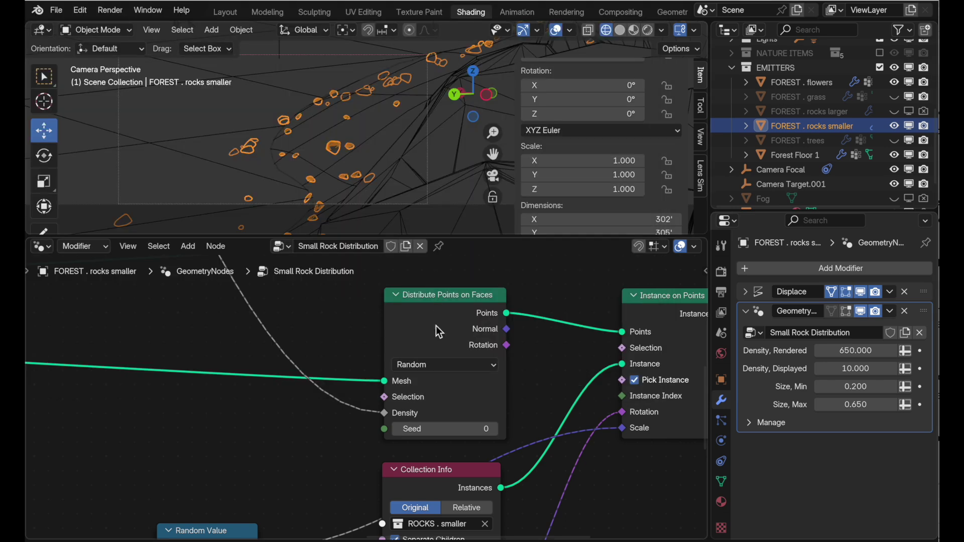
Examine the links from the Switch and Is Viewport nodes back to the two Math nodes in the DENSITY frame.
scroll(433, 338, "up", 10)
scroll(434, 339, "left", 10)
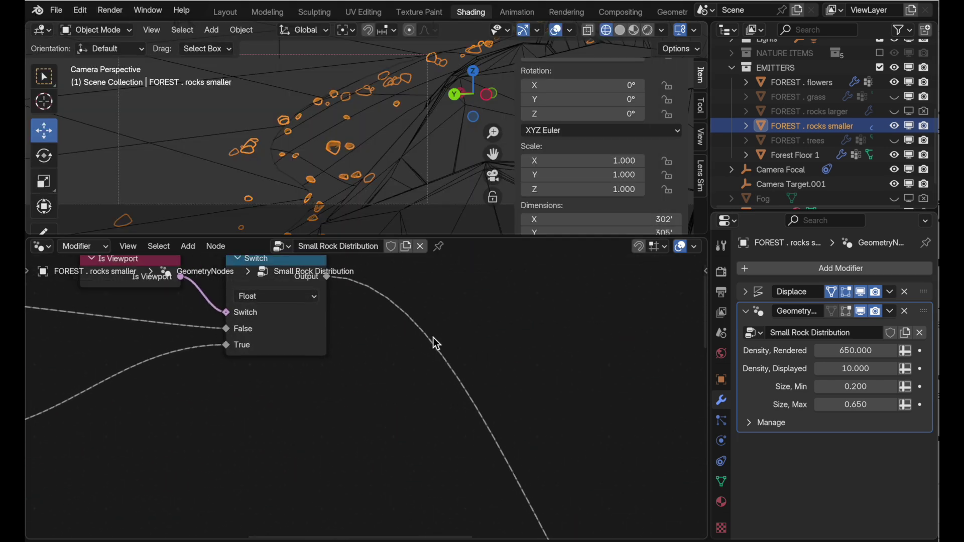
scroll(434, 340, "left", 10)
scroll(434, 339, "up", 3)
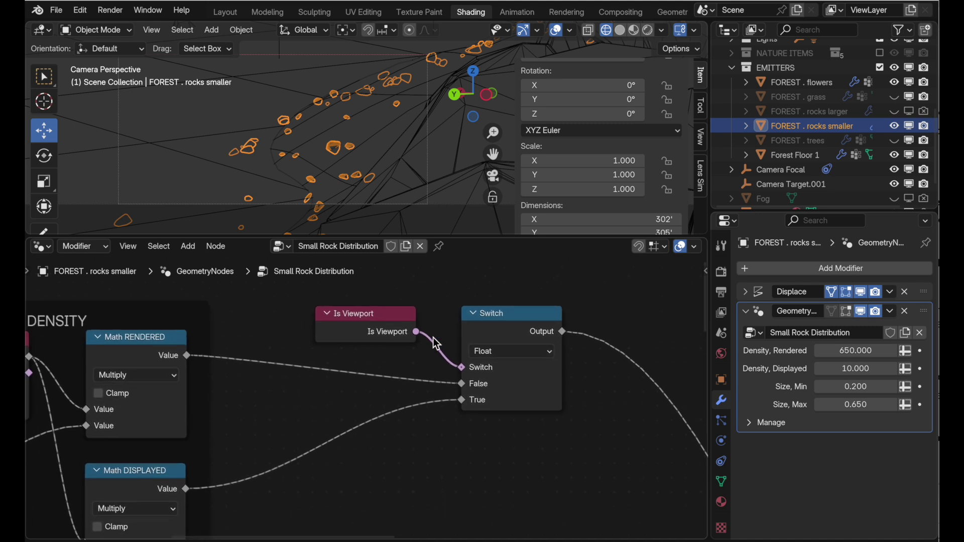
scroll(433, 337, "down", 3)
scroll(433, 337, "left", 10)
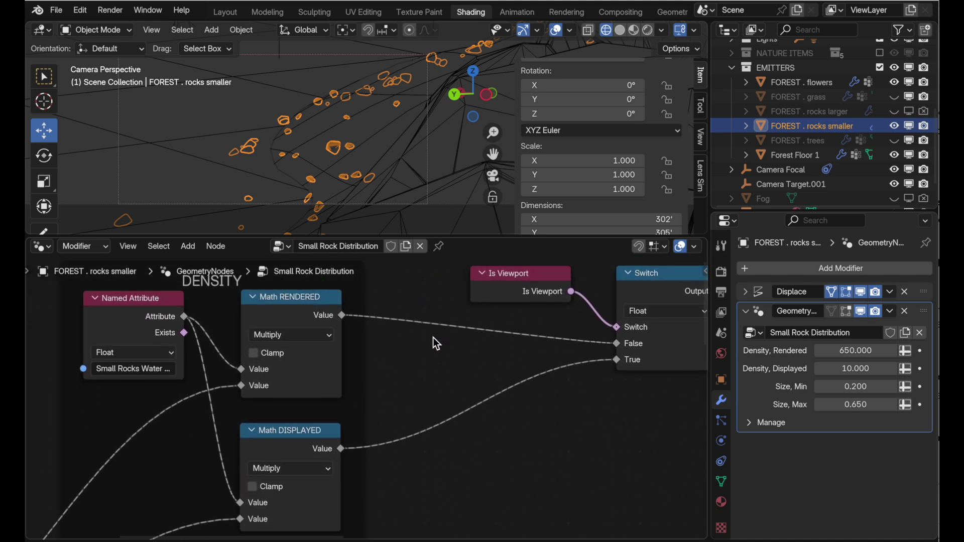
scroll(435, 343, "up", 1)
mouse_move(300, 394)
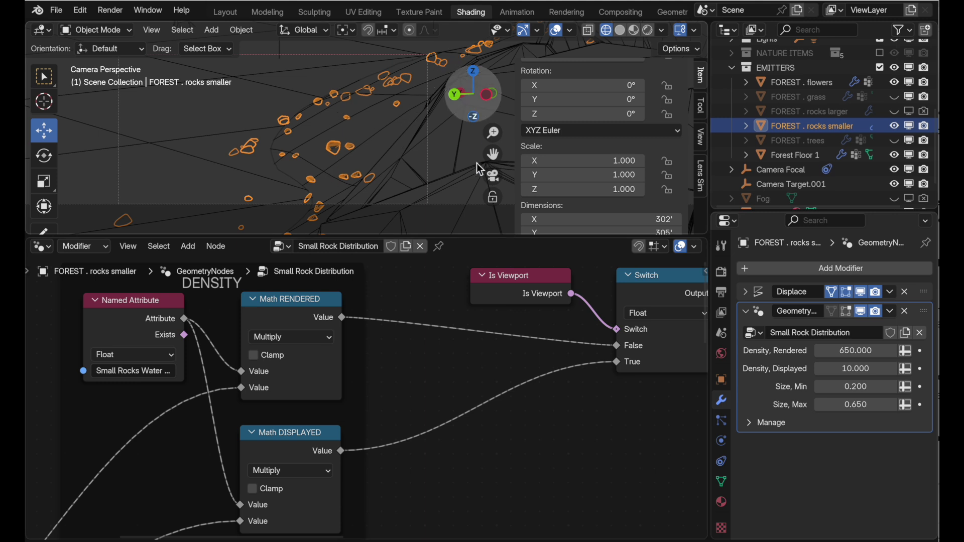
left_click(877, 370)
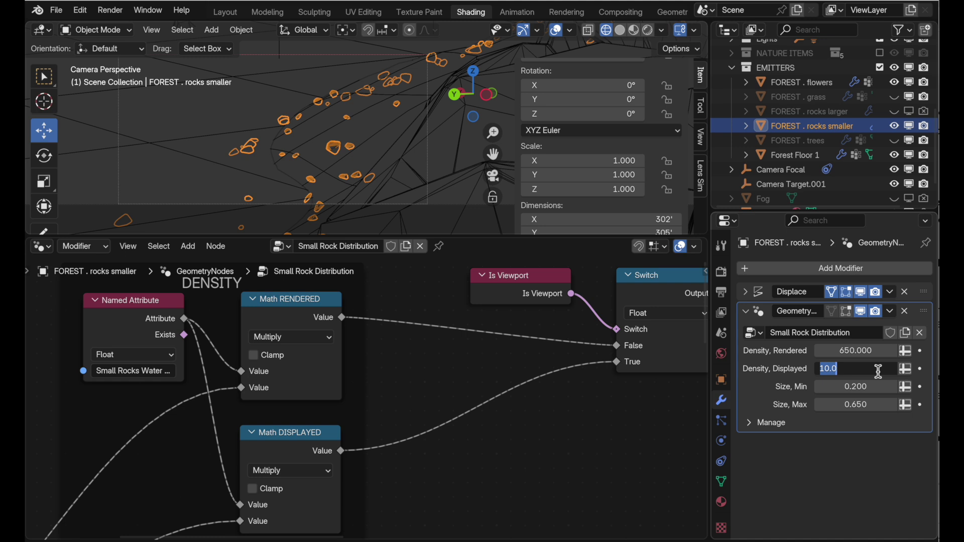
type("650")
key("Return")
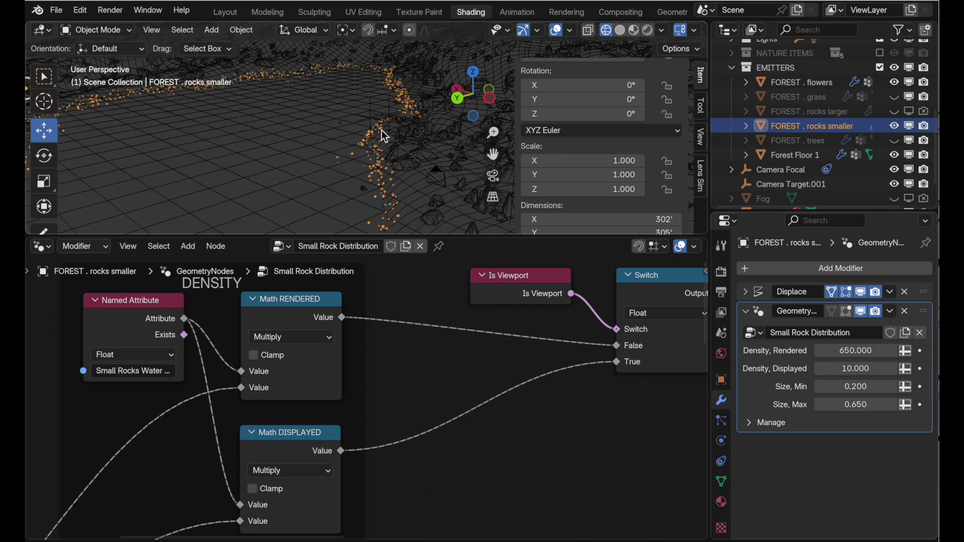
Set the smaller rocks' Density, Displayed value to 650 and inspect their distribution along the shoreline from above.
middle_click_drag(382, 131, 399, 181)
left_click(862, 369)
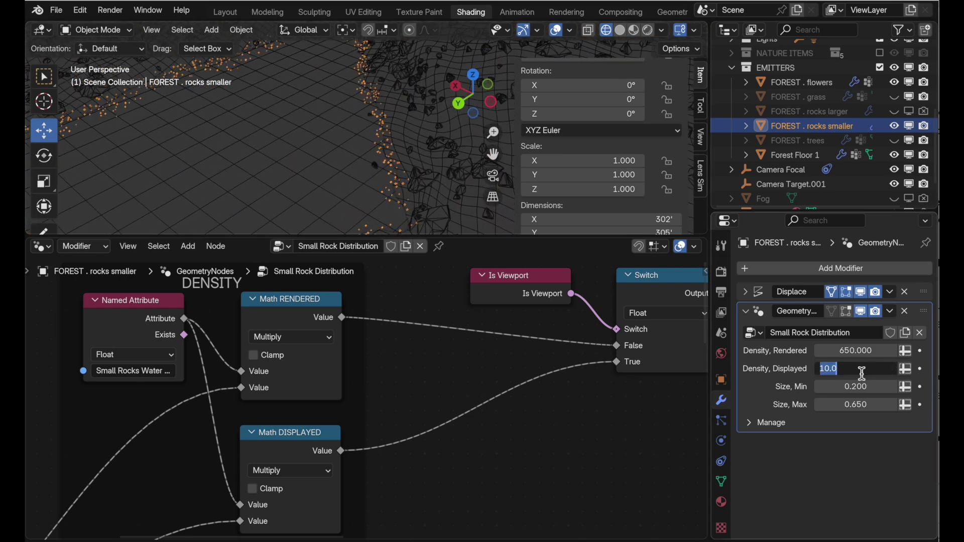
type("650")
key("Return")
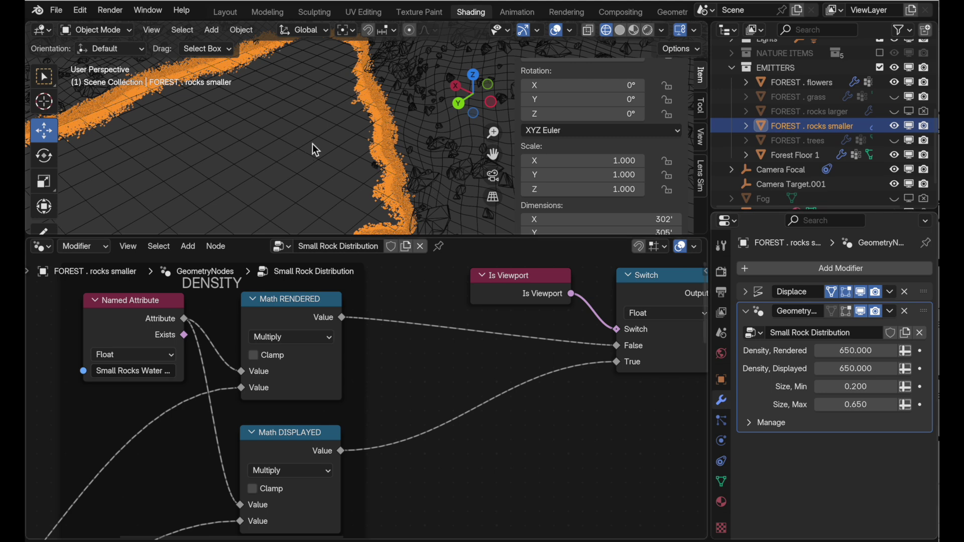
mouse_move(375, 221)
middle_mouse_down()
mouse_move(393, 209)
mouse_move(385, 205)
middle_mouse_up()
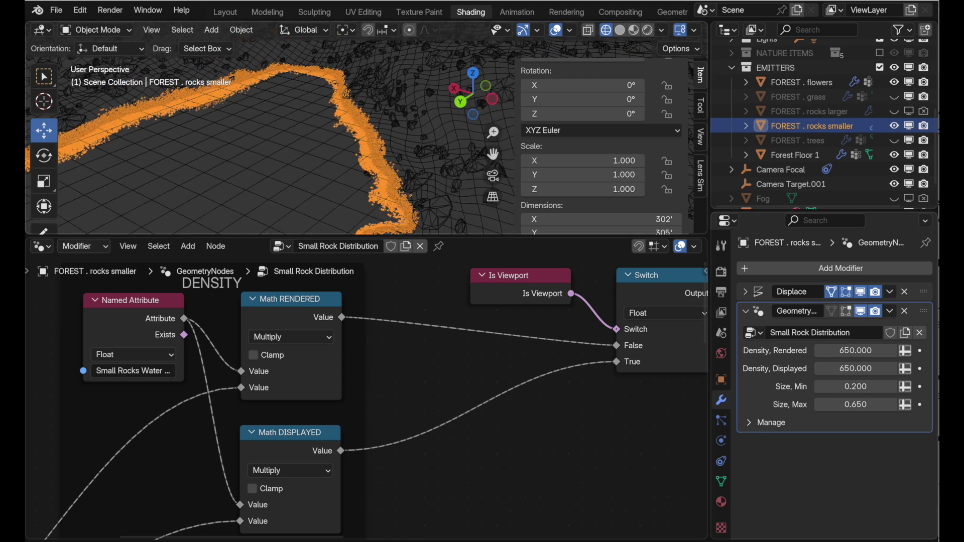
Set the smaller rocks' Density, Displayed value to 10 in the Small Rock Distribution modifier.
middle_click_drag(465, 346, 389, 390)
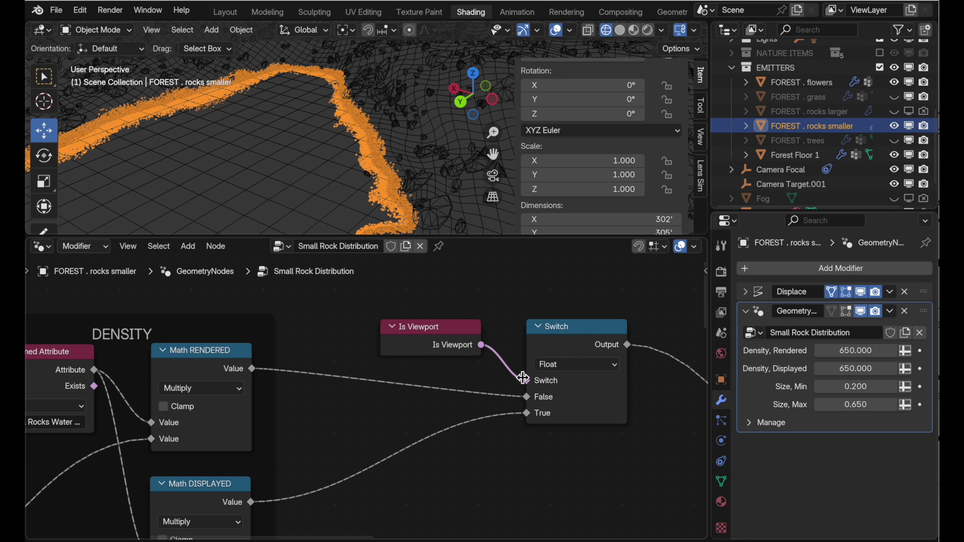
middle_click_drag(469, 406, 544, 370)
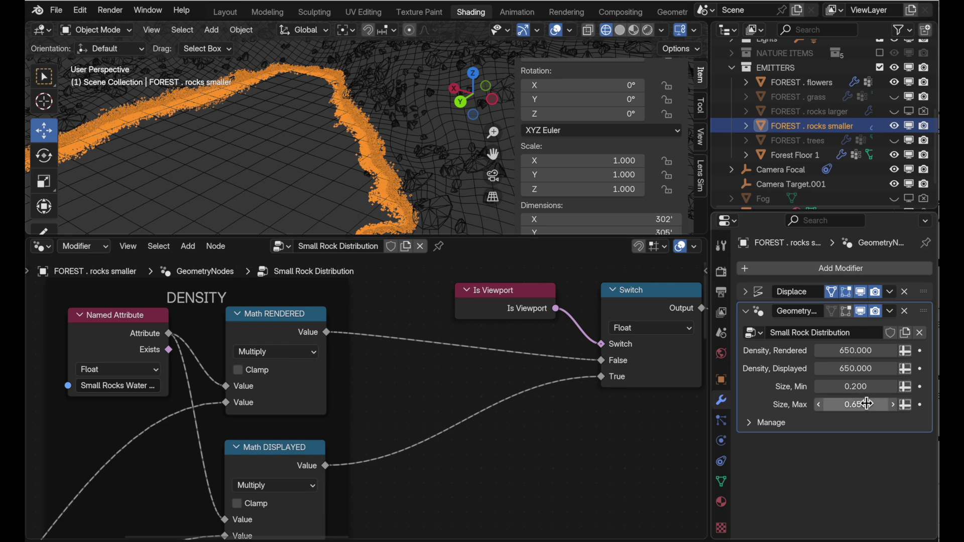
left_click(863, 369)
type("10")
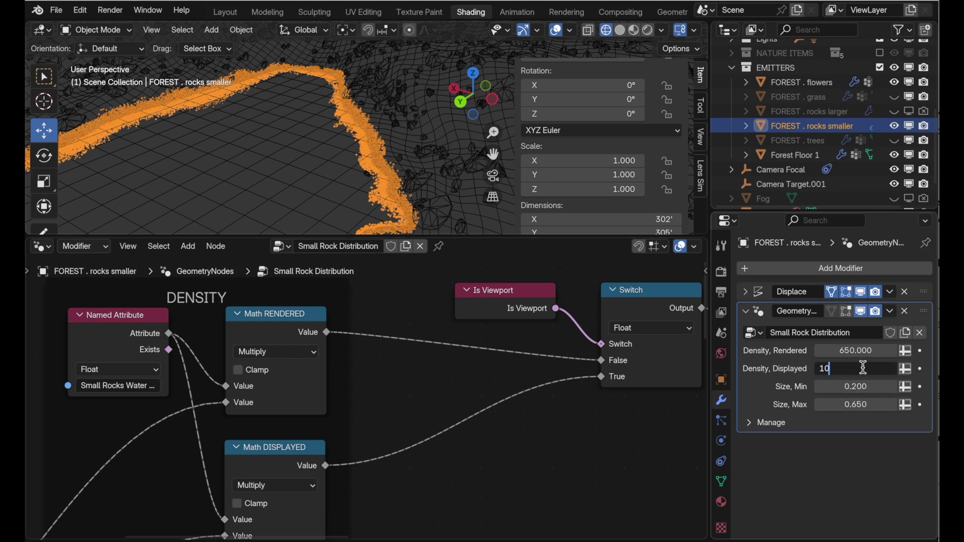
key("Return")
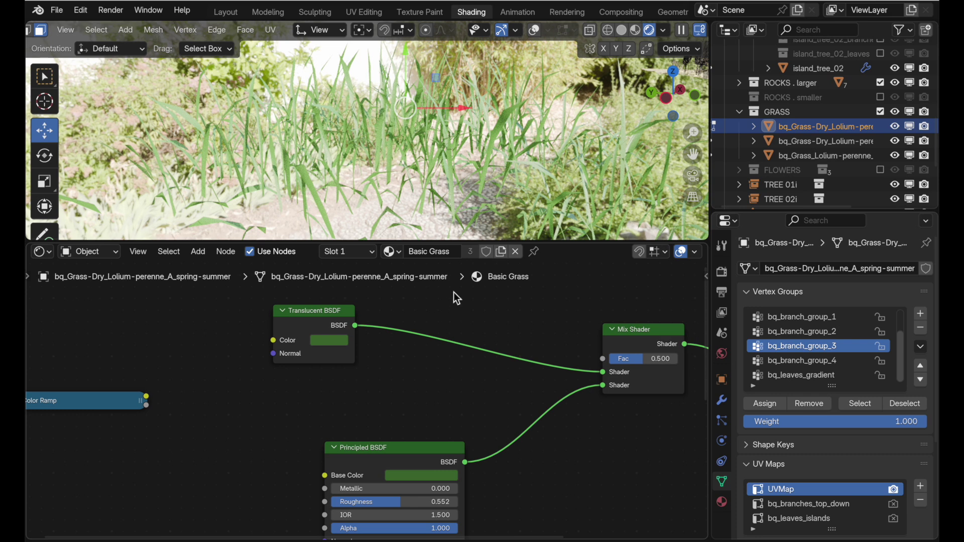
Examine the Basic Grass material's shader nodes and view the grass in wireframe, returning to rendered shading.
scroll(434, 168, "up", 1)
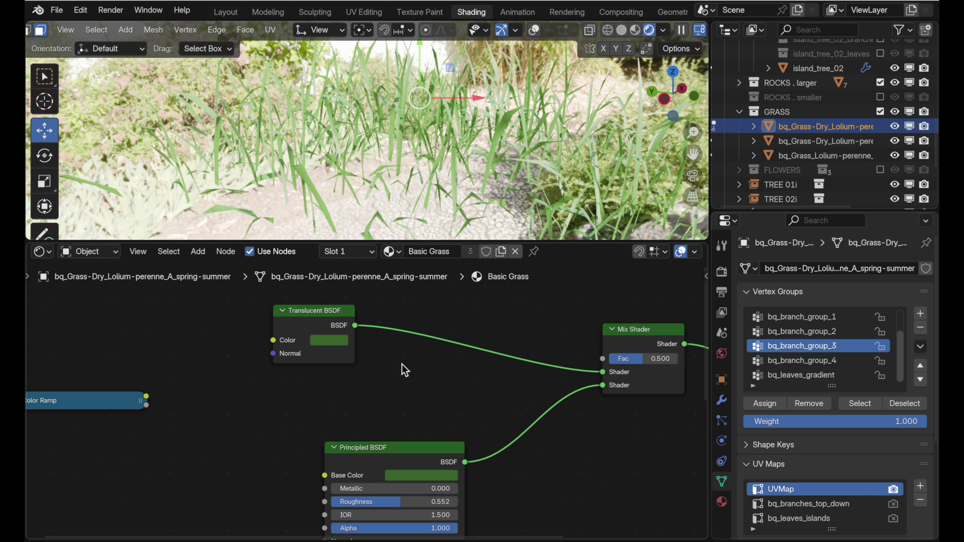
scroll(400, 363, "right", 10)
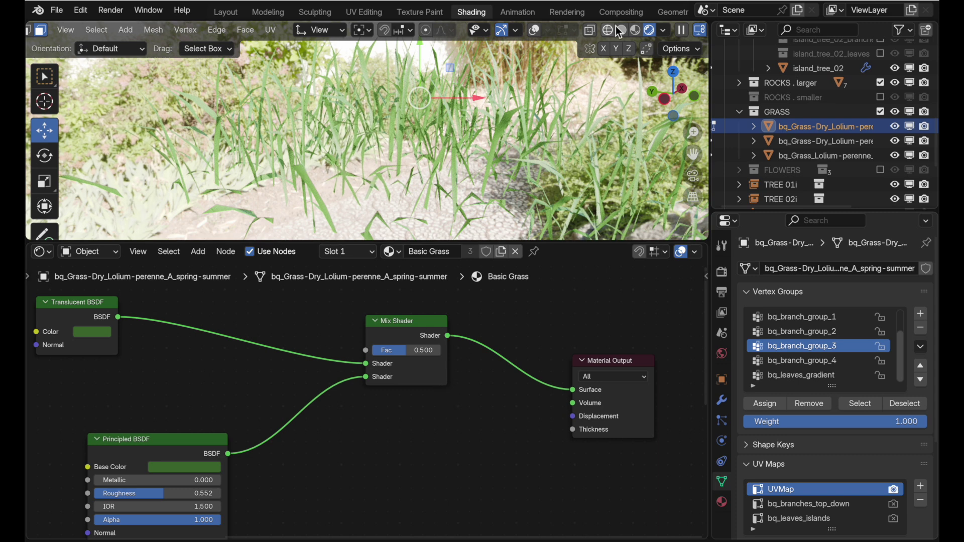
key("shift+z")
mouse_move(405, 190)
middle_mouse_down()
mouse_move(504, 183)
mouse_move(389, 190)
middle_mouse_up()
middle_click_drag(336, 349, 522, 341)
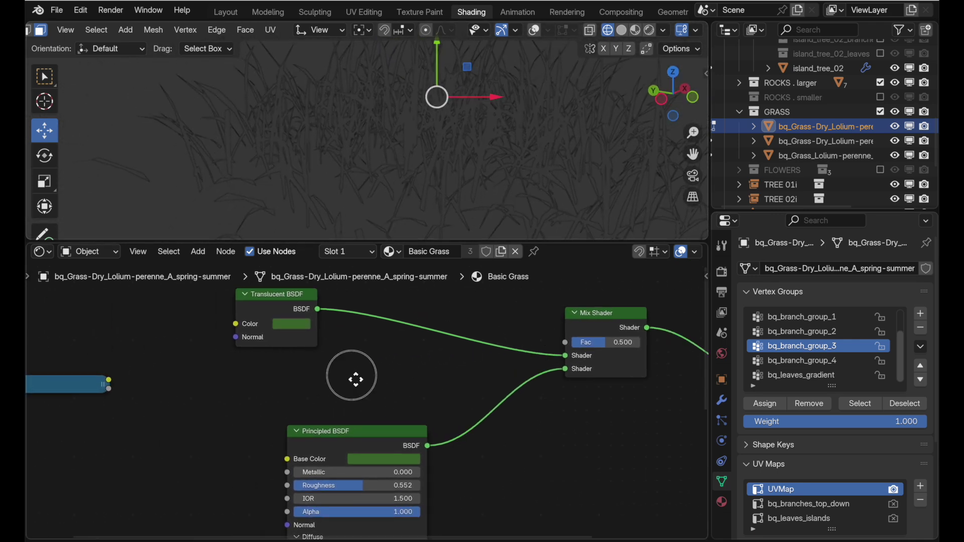
middle_click_drag(351, 379, 400, 384)
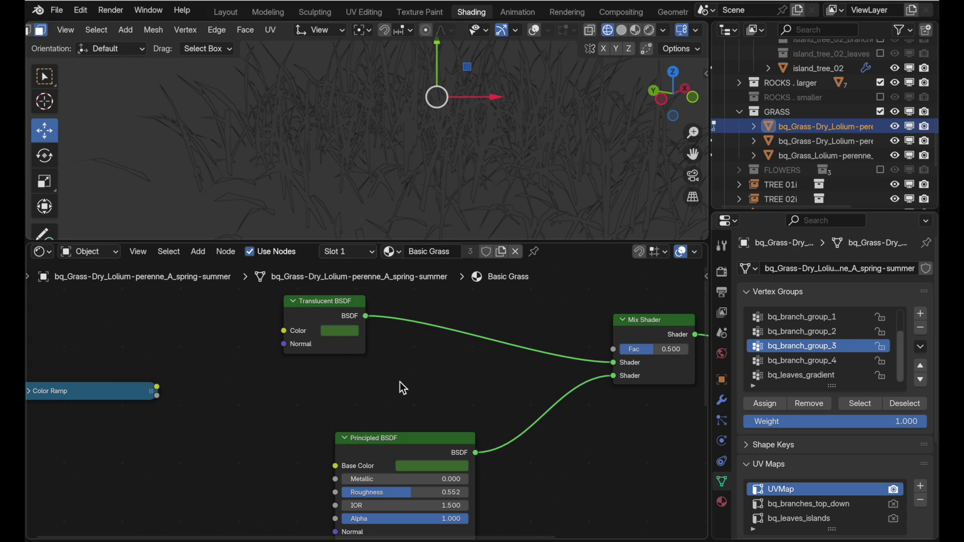
left_click(649, 29)
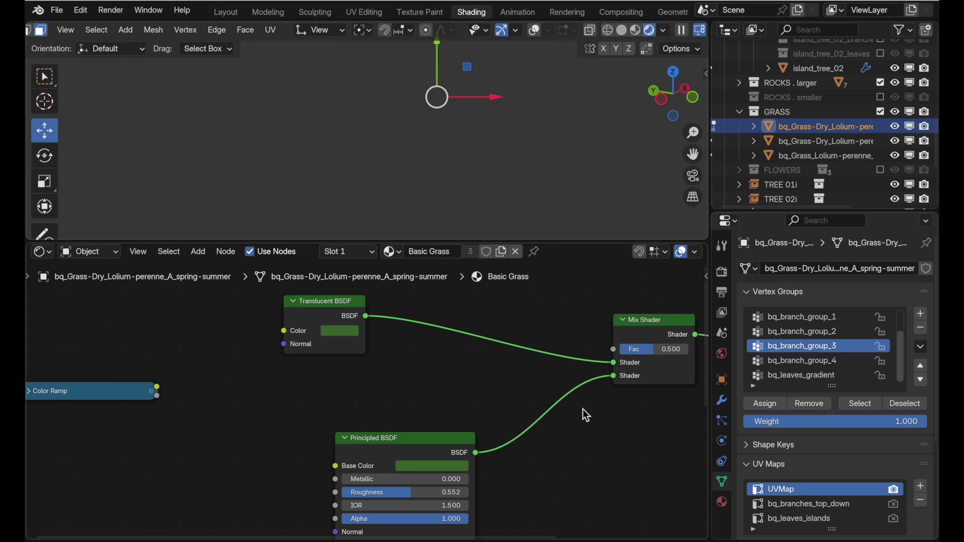
Change the last color stop of the unconnected Color Ramp to a slightly brighter, more saturated green.
middle_click_drag(225, 406, 299, 393)
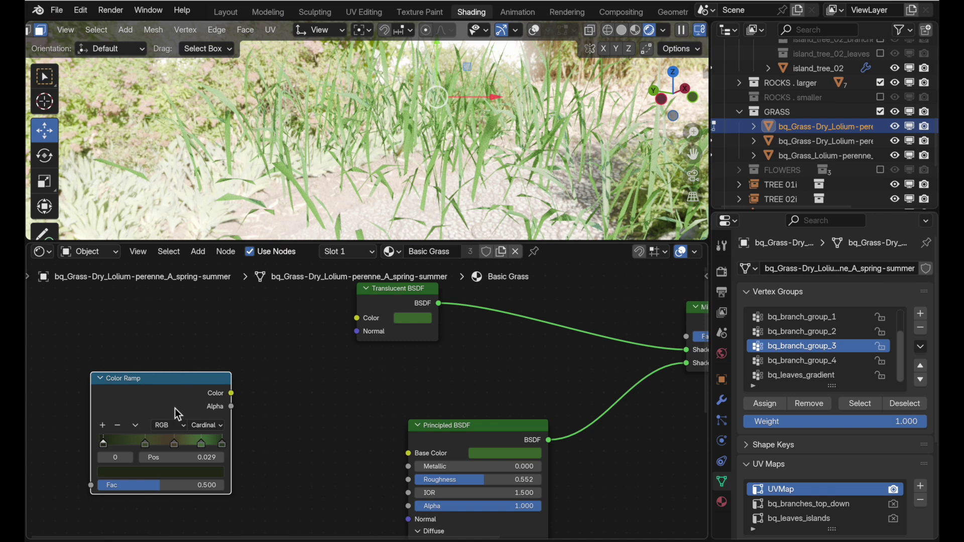
middle_click_drag(106, 483, 234, 388, "ctrl")
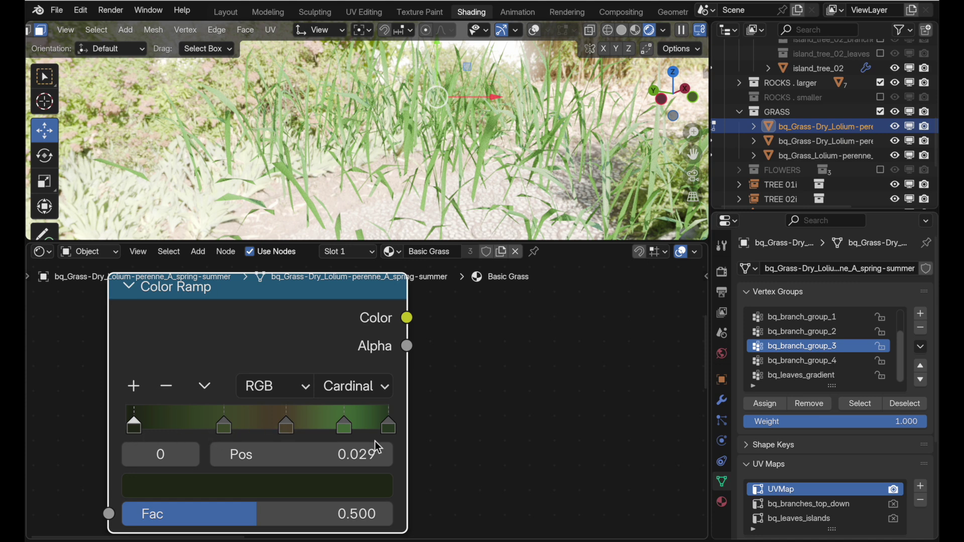
left_click(388, 430)
left_click(351, 488)
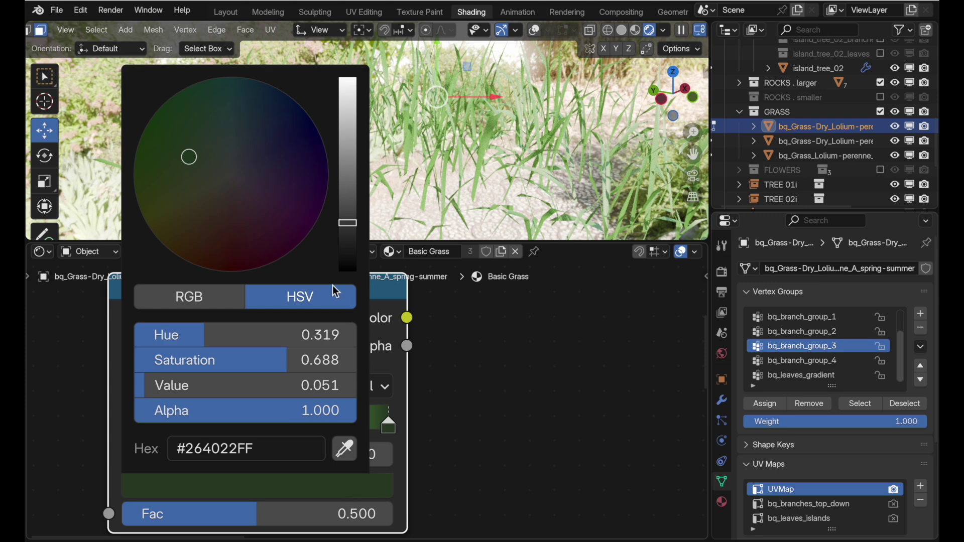
left_click_drag(354, 224, 348, 212)
left_click_drag(169, 152, 169, 155)
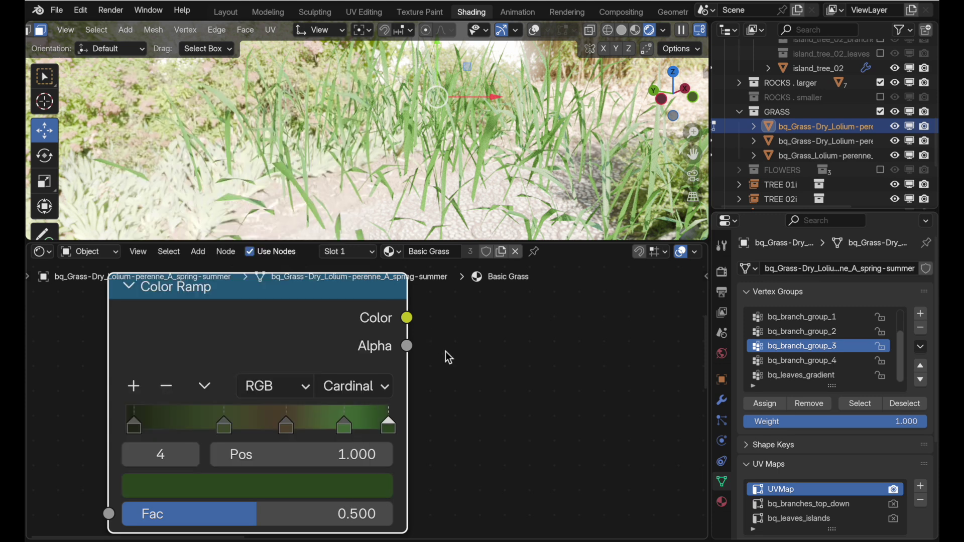
Add a Geometry input node before the Color Ramp in the Basic Grass material.
scroll(444, 351, "up", 3)
scroll(445, 348, "down", 5)
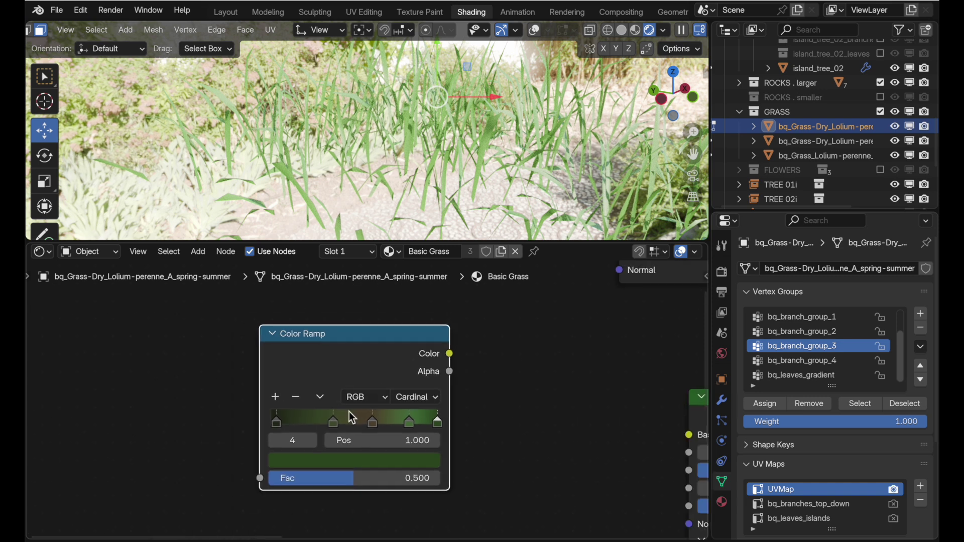
middle_click_drag(336, 423, 476, 449)
key("shift+a")
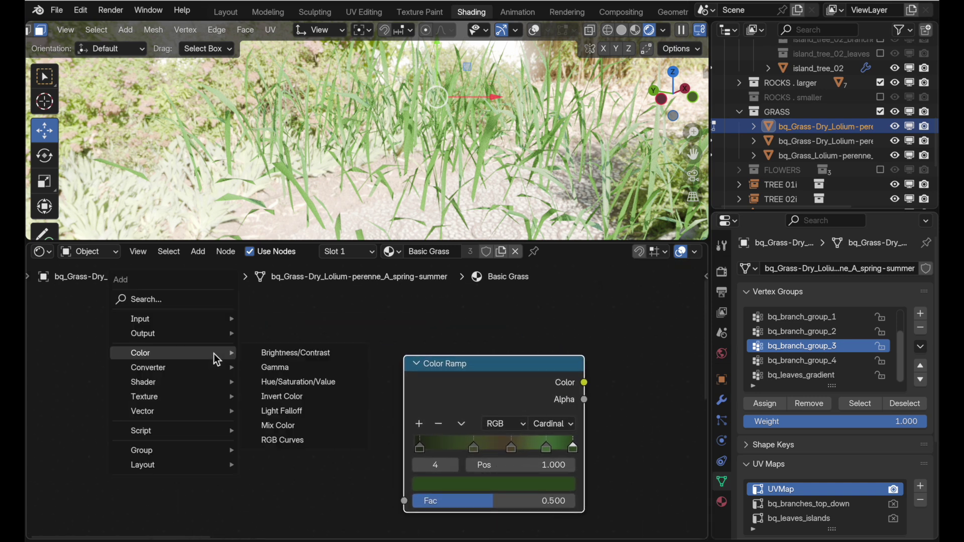
key("space")
type("geometry")
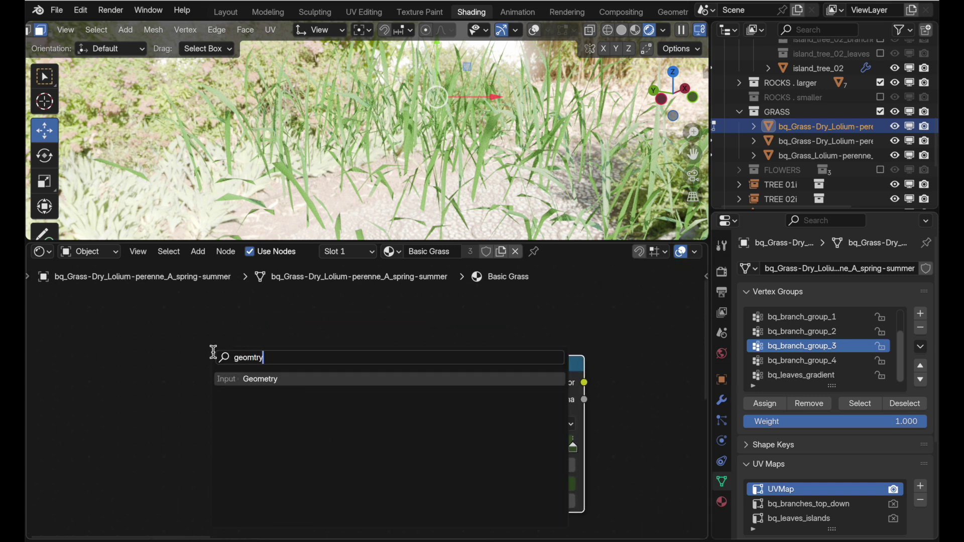
key("Return")
left_click(215, 357)
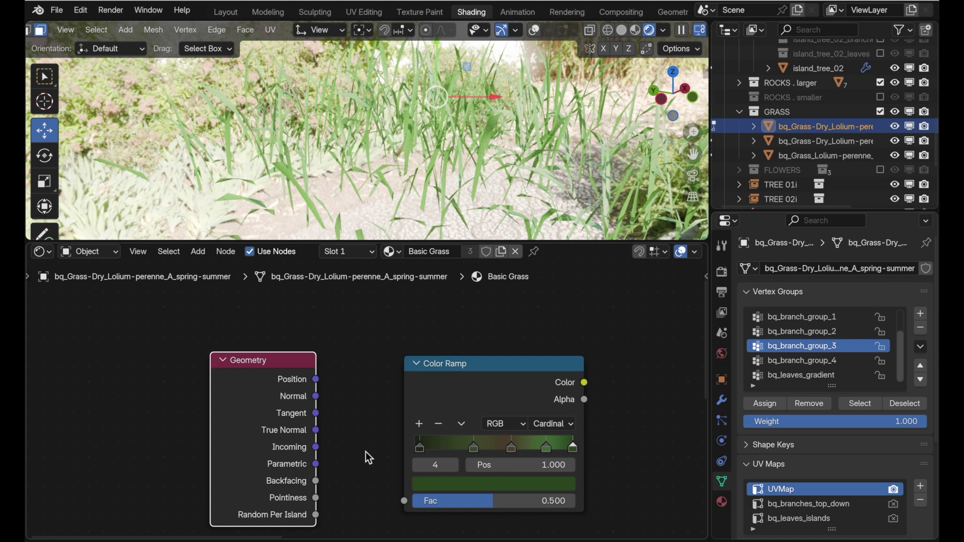
Connect the Geometry node's Random Per Island output to the Color Ramp's Fac input.
middle_click_drag(339, 504, 240, 457)
scroll(301, 483, "up", 1)
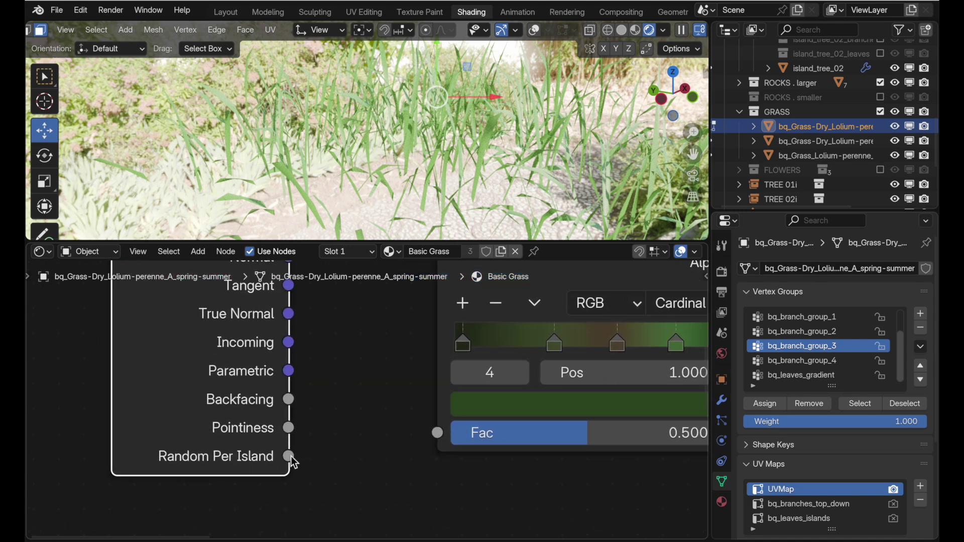
left_click_drag(289, 456, 437, 435)
middle_click_drag(452, 362, 322, 447, "ctrl")
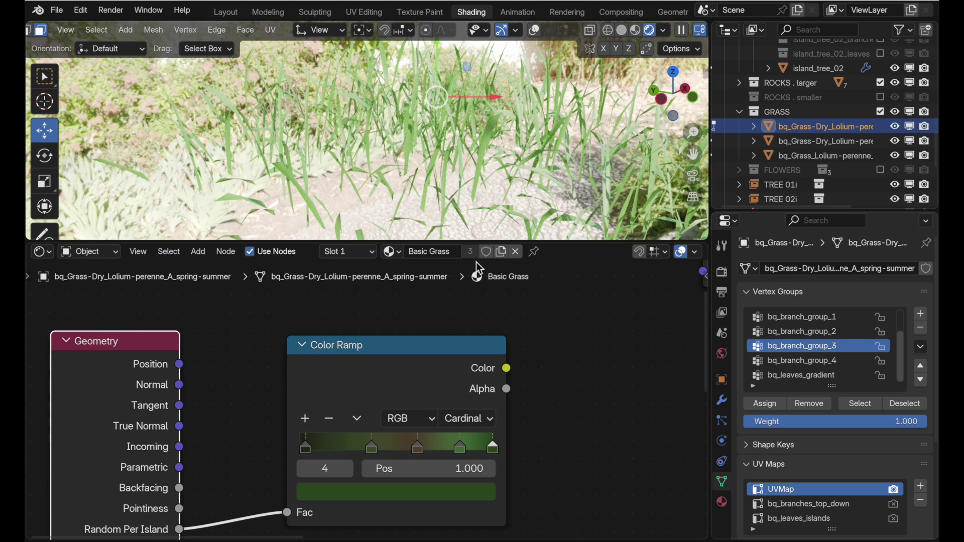
Pause the viewport render and link the Color Ramp's Color output to the Translucent BSDF's Color and the Principled BSDF's Base Color.
middle_click_drag(531, 337, 270, 484, "ctrl")
scroll(327, 416, "down", 2)
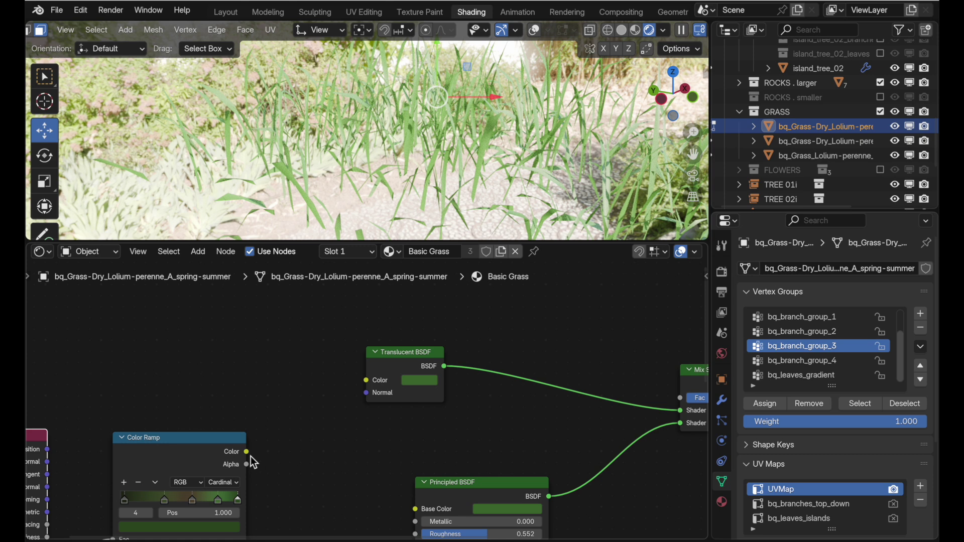
left_click(681, 29)
left_click_drag(246, 451, 366, 380)
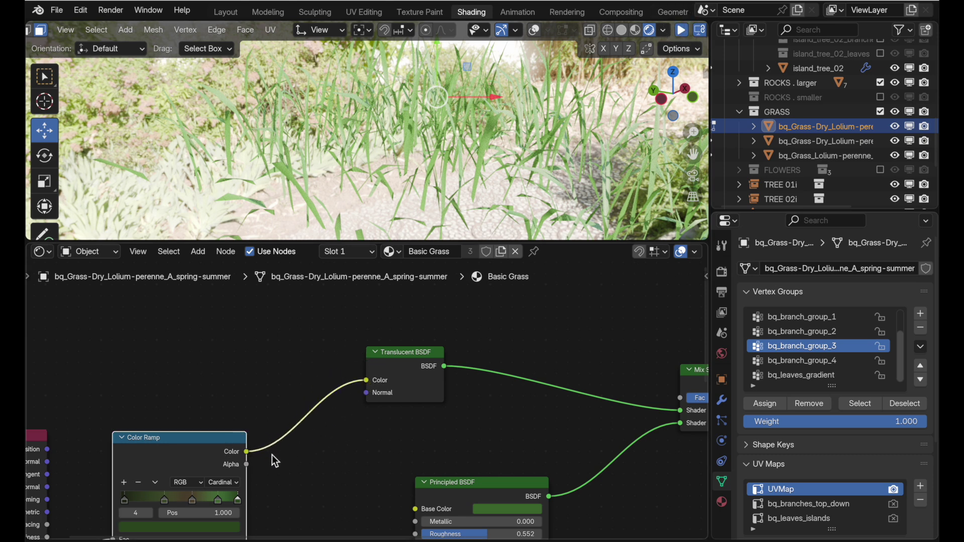
middle_click_drag(270, 454, 241, 395)
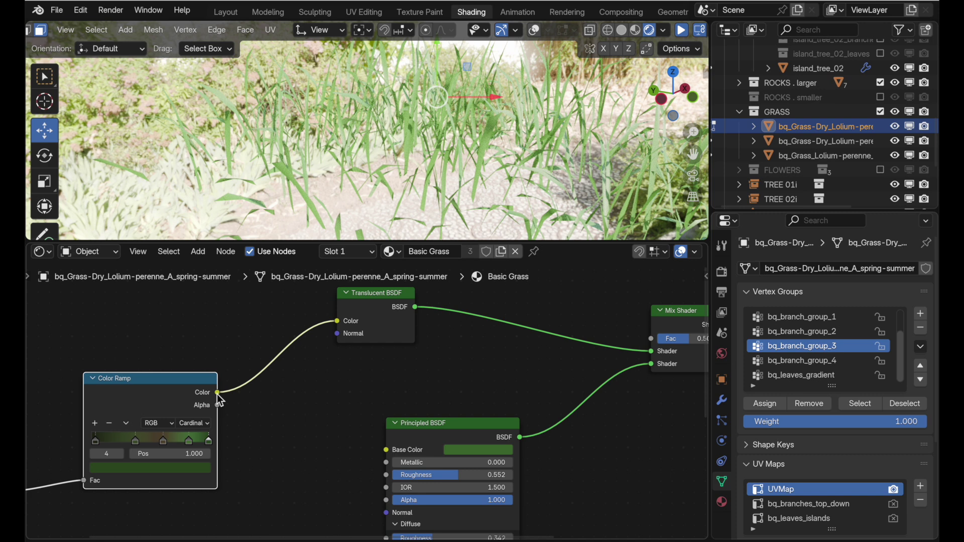
left_click_drag(218, 394, 380, 453)
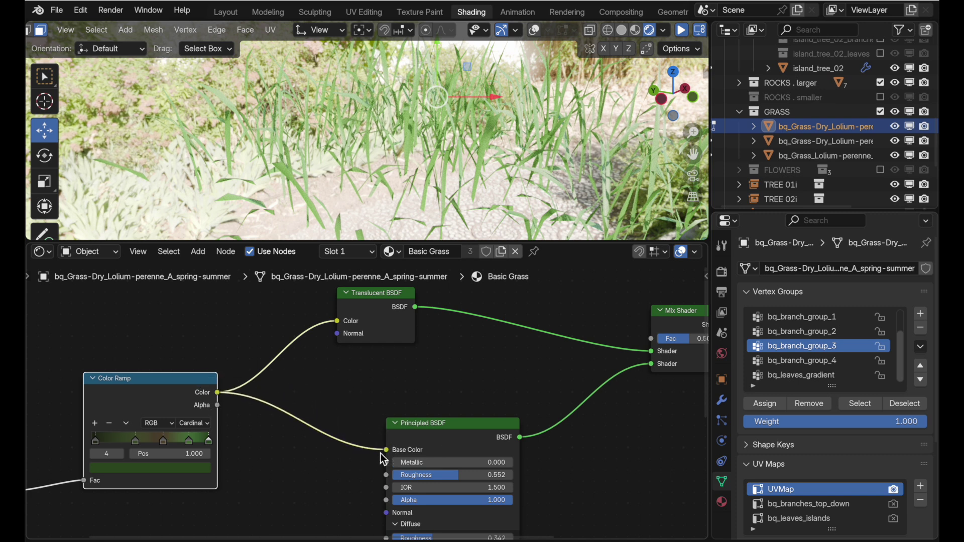
Review the grass material's node chain through to the Material Output and resume the viewport render.
scroll(406, 442, "right", 5)
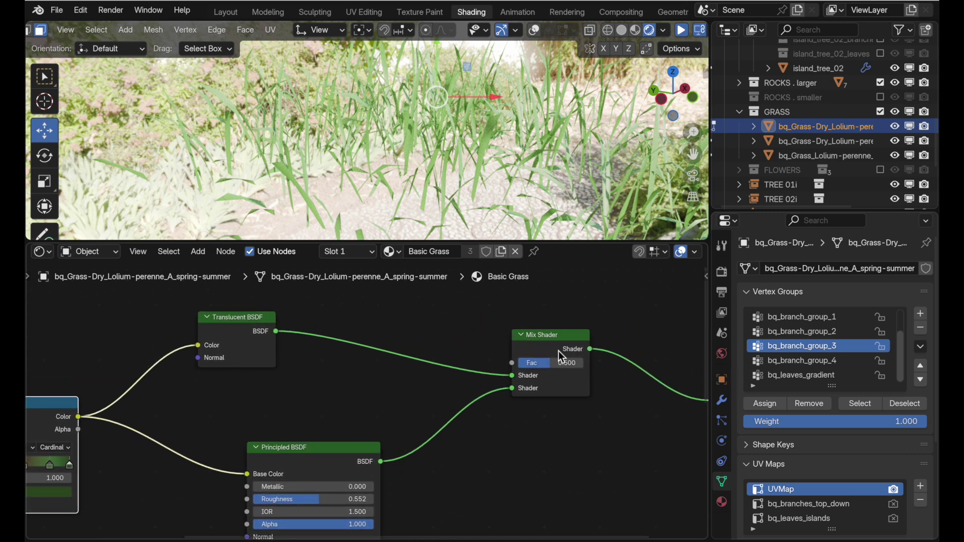
scroll(574, 422, "right", 4)
scroll(574, 422, "left", 12)
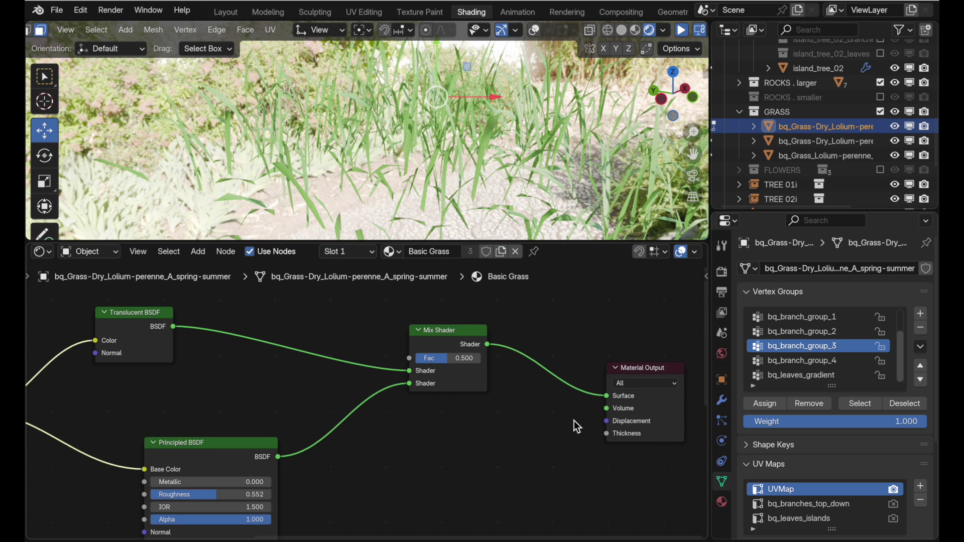
scroll(574, 420, "left", 1)
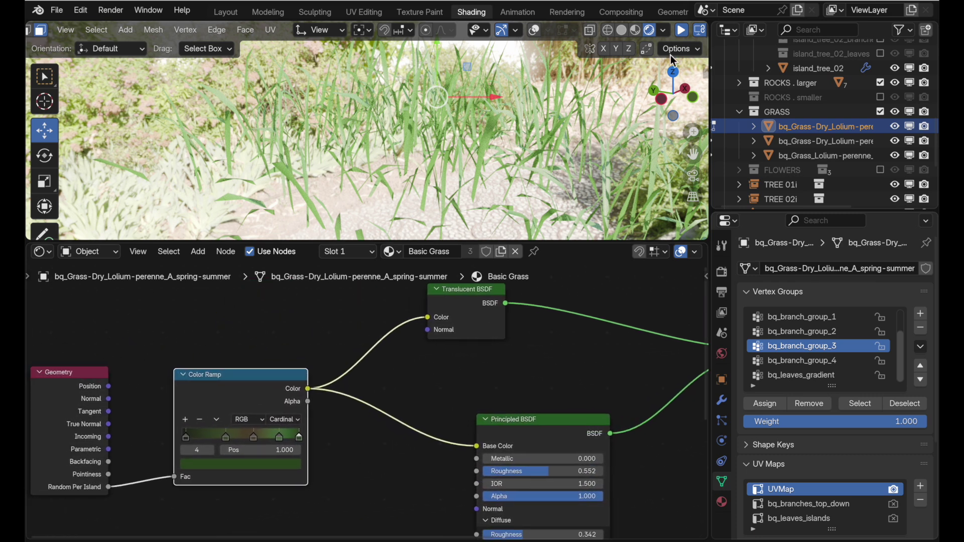
left_click(681, 29)
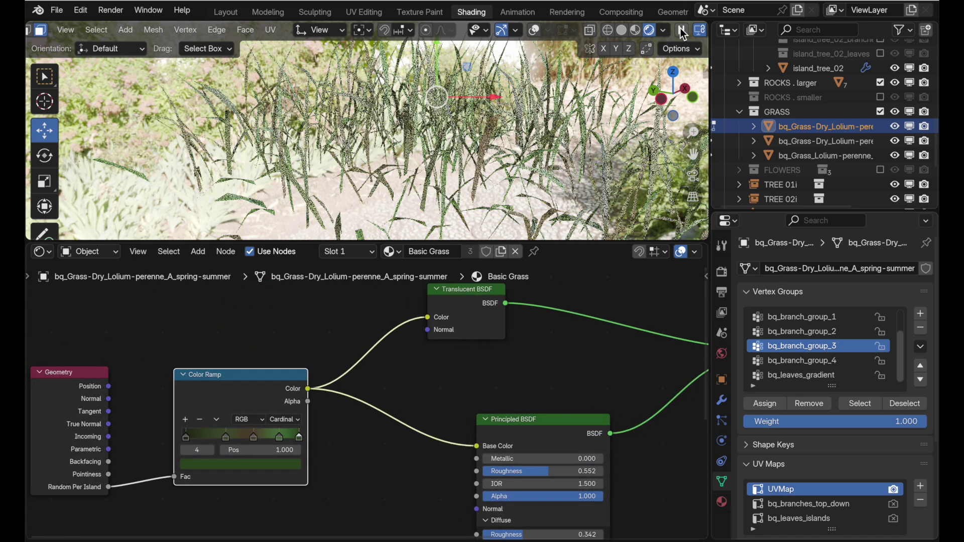